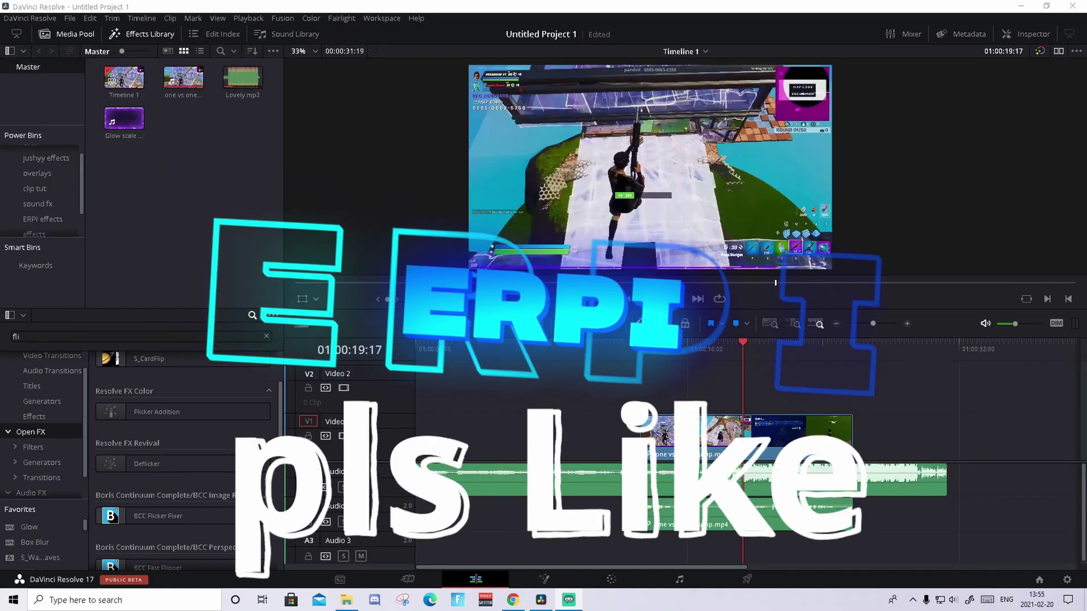
Find the beat drop in the Lovely.mp3 audio clip and add a marker to it at 01:00:19:20
left_click_drag(721, 350, 715, 349)
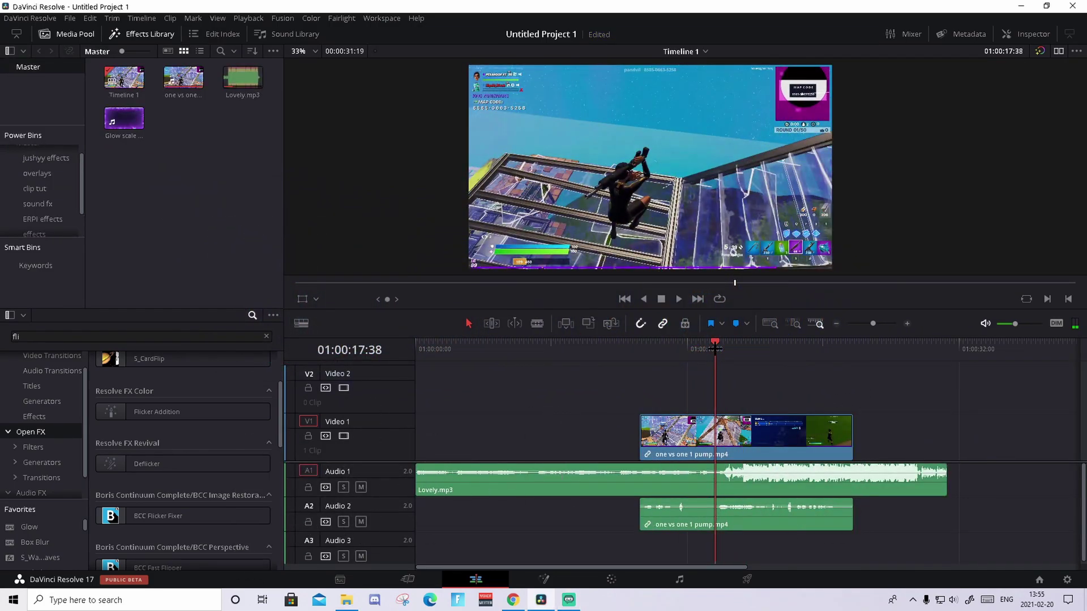
left_click(813, 483)
left_click(725, 335)
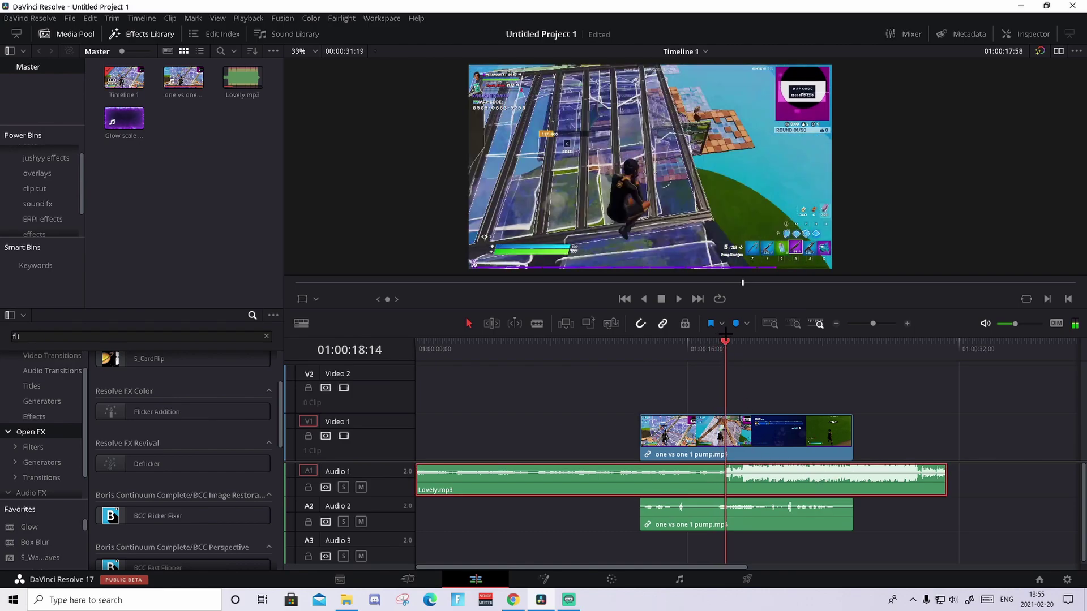
left_click_drag(725, 335, 744, 345)
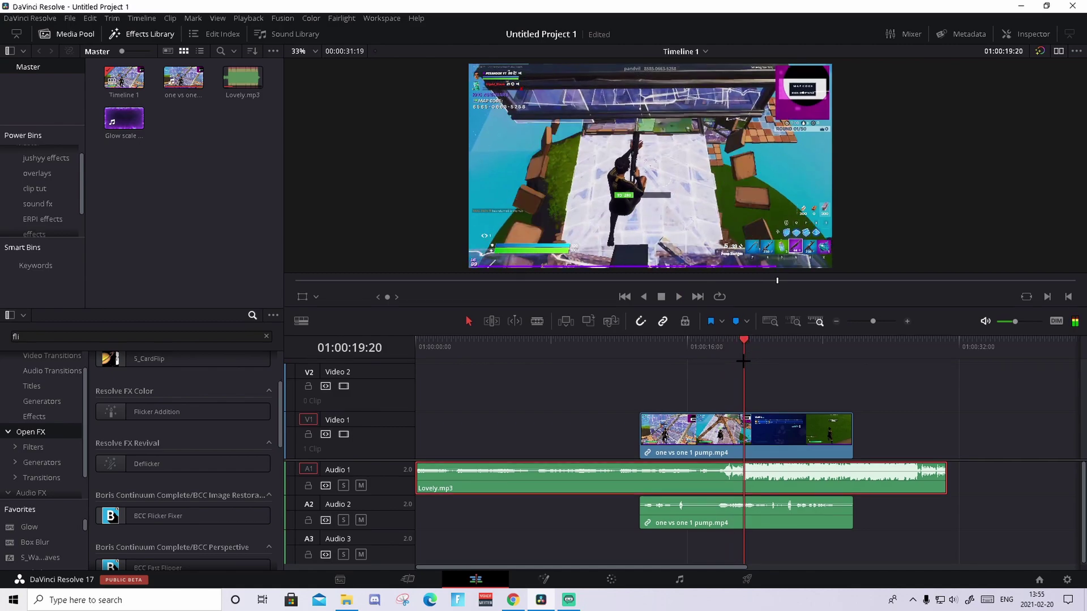
key("m")
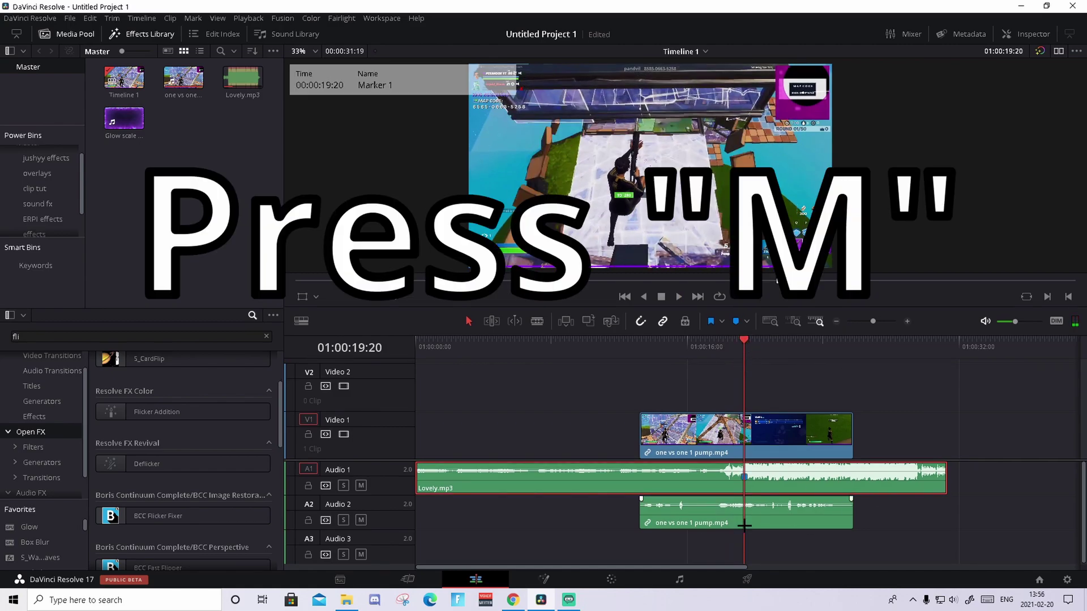
Find the frame of the final shot in the gameplay clip and add a marker to the clip at 01:00:20:17
left_click_drag(848, 340, 776, 341)
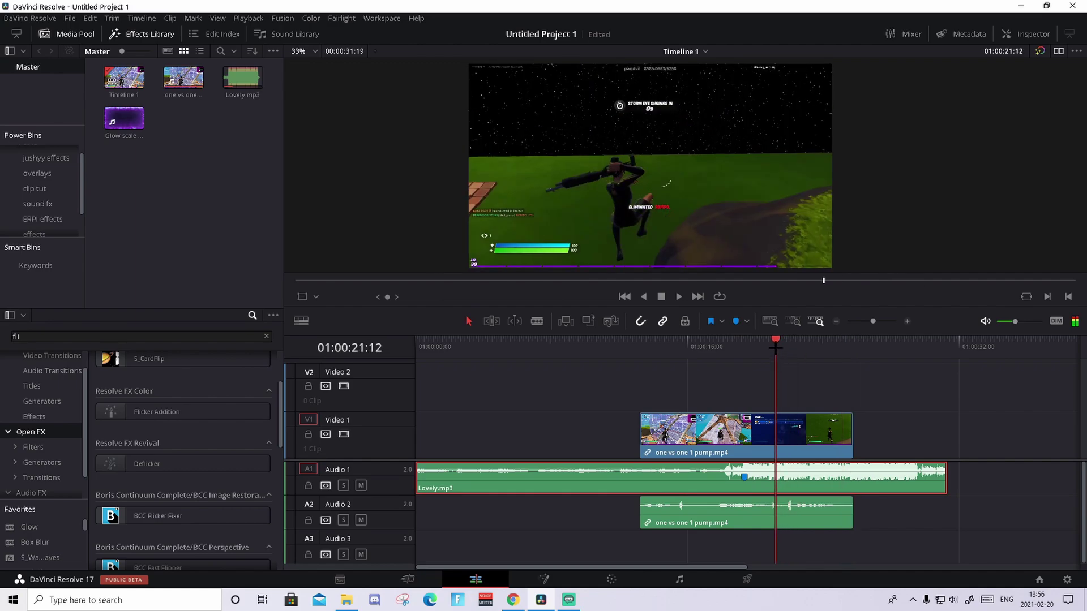
key("Left")
key("Left")
key("Left")
key("Left")
key("Left")
key("Left")
key("Left")
key("Left")
key("Left")
key("Left")
key("Left")
key("Left")
key("Left")
key("Left")
key("Left")
key("Left")
key("Left")
key("Left")
key("Left")
key("Left")
left_click(815, 435)
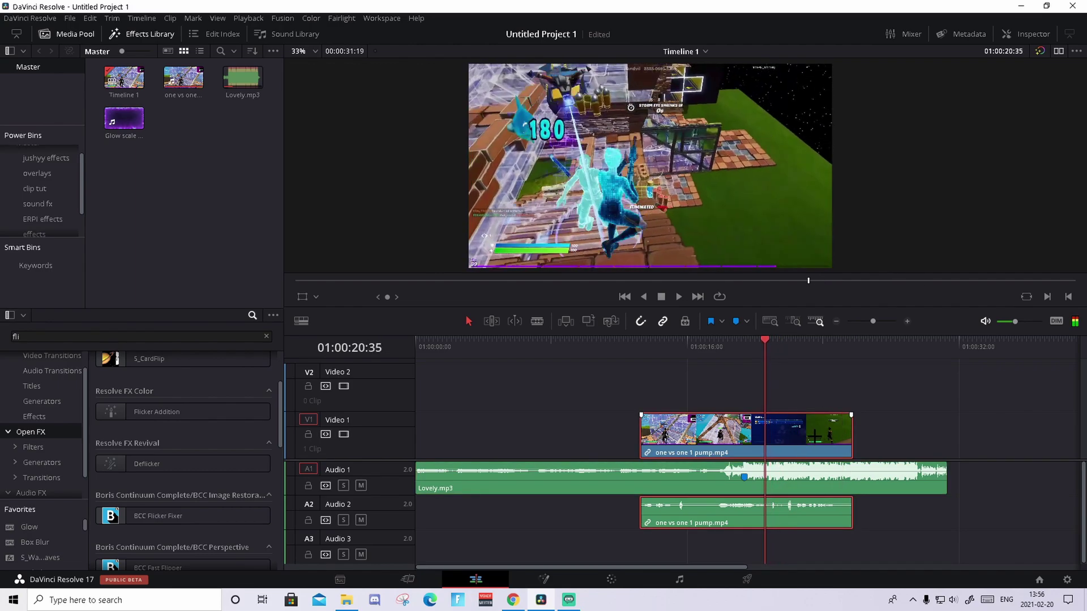
key("Left")
key("Left")
key("Left")
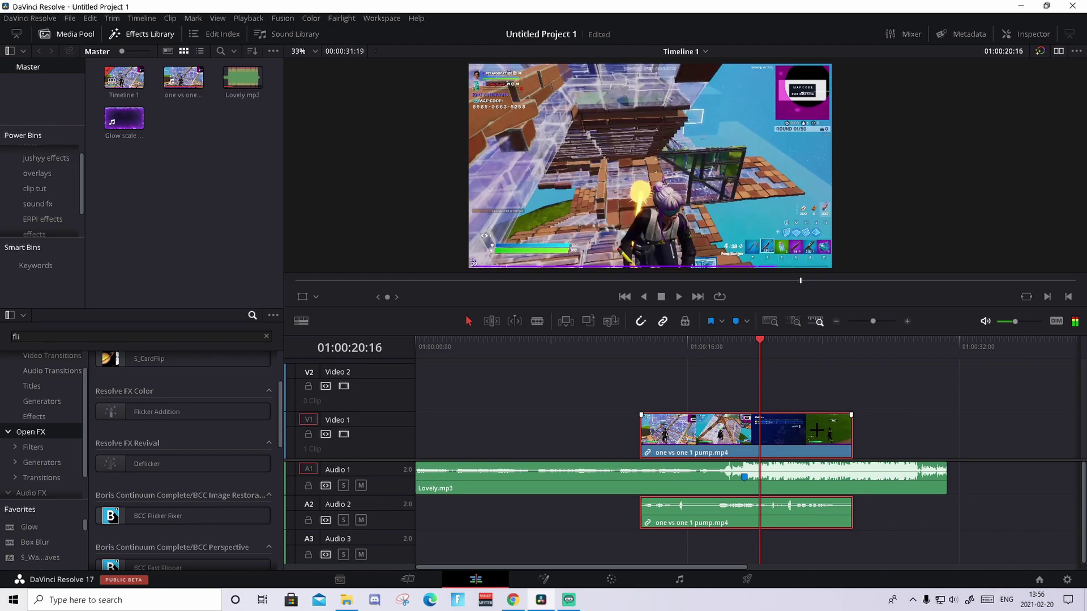
key("Right")
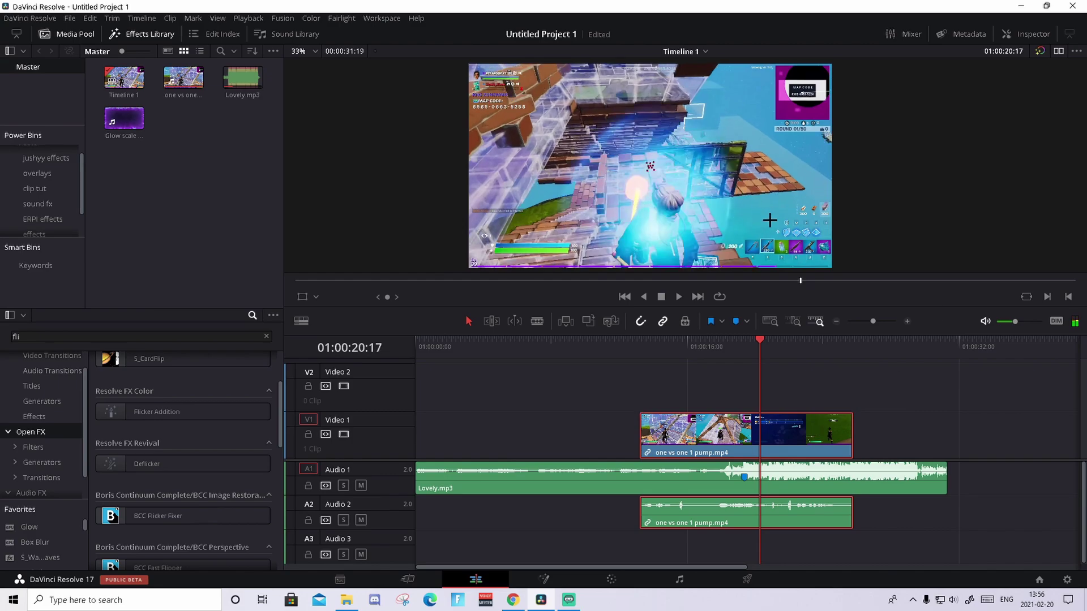
key("Left")
key("Right")
key("m")
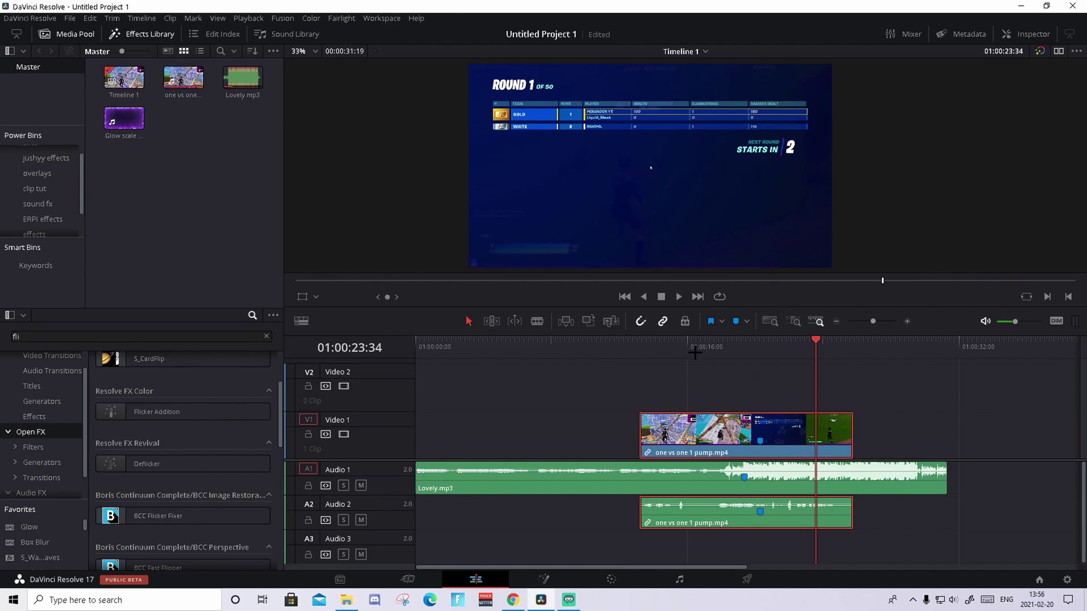
Move the gameplay clip earlier so its marker aligns with the Lovely.mp3 marker, and play back the section to check the sync
left_click_drag(746, 430, 730, 430)
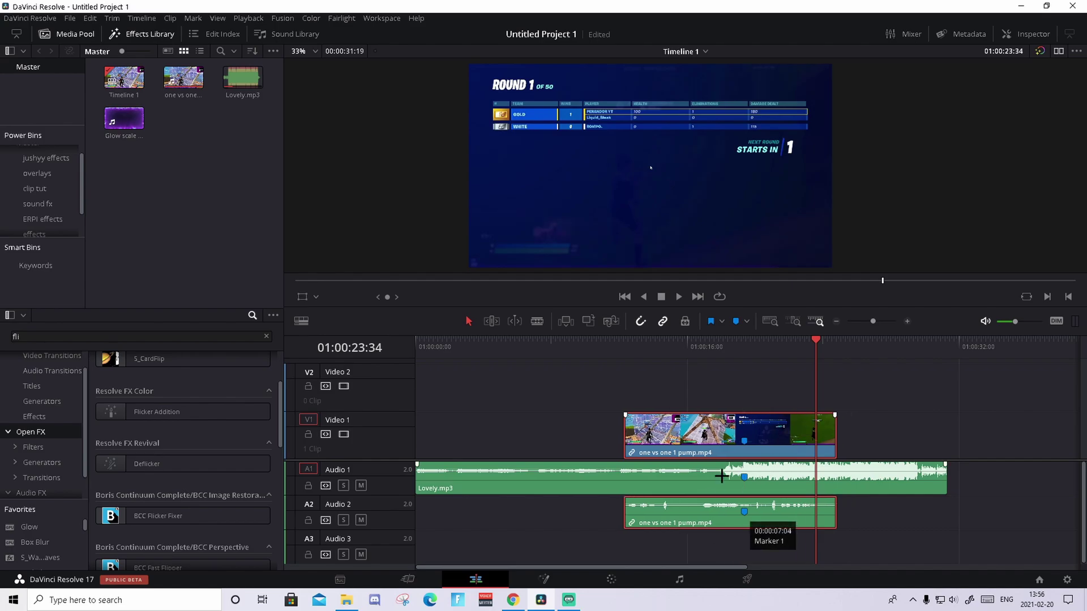
left_click(744, 343)
left_click_drag(748, 345, 714, 375)
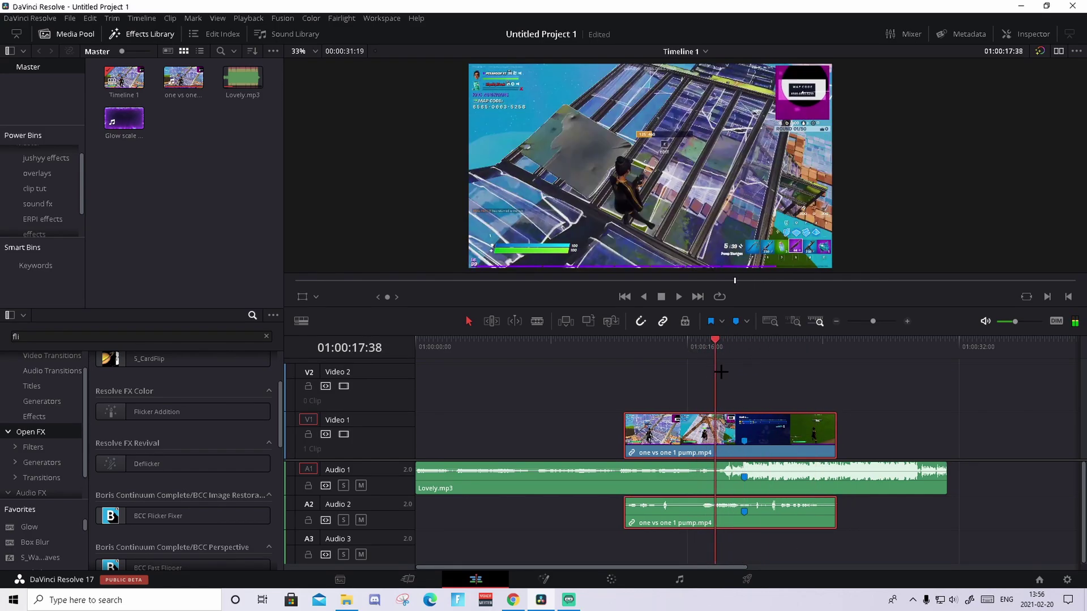
key("space")
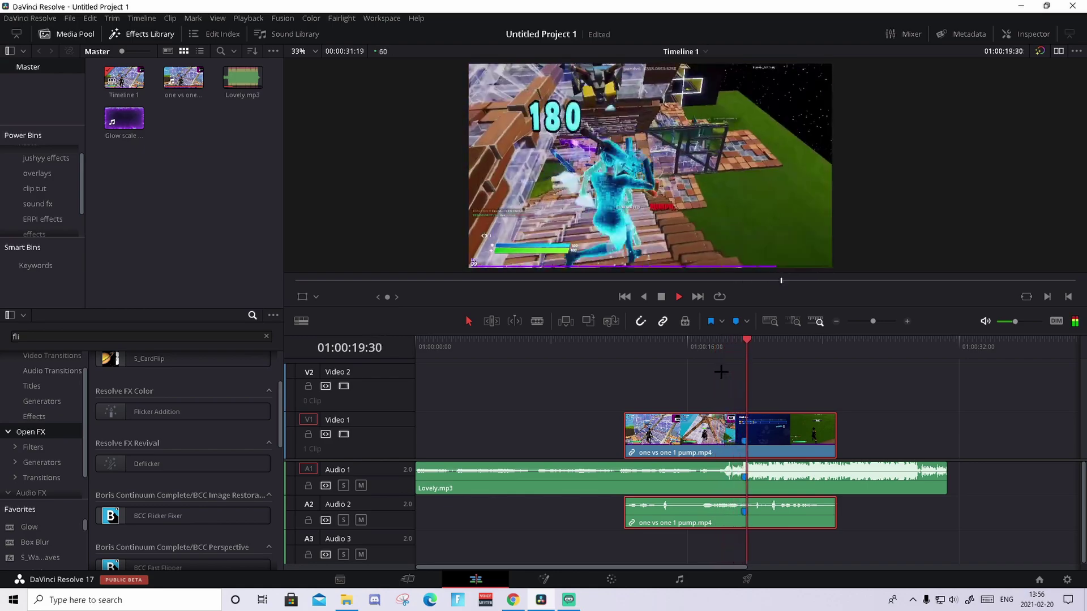
key("space")
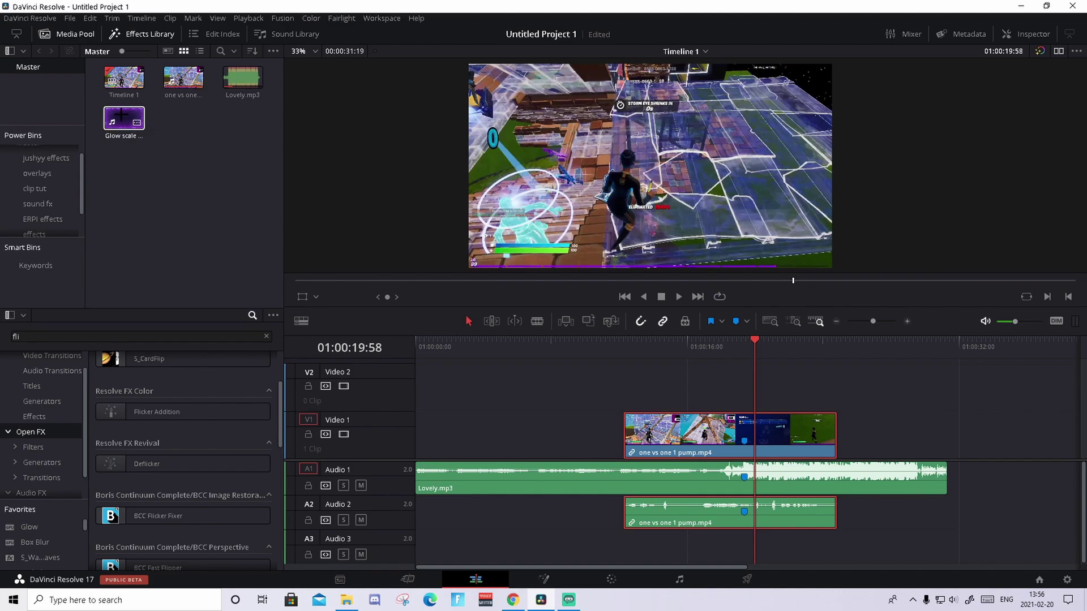
Place the Glow scale overlay on Video 2 from 01:00:18:14, ending at the markers, and open it on the Fusion page
left_click_drag(124, 117, 667, 331)
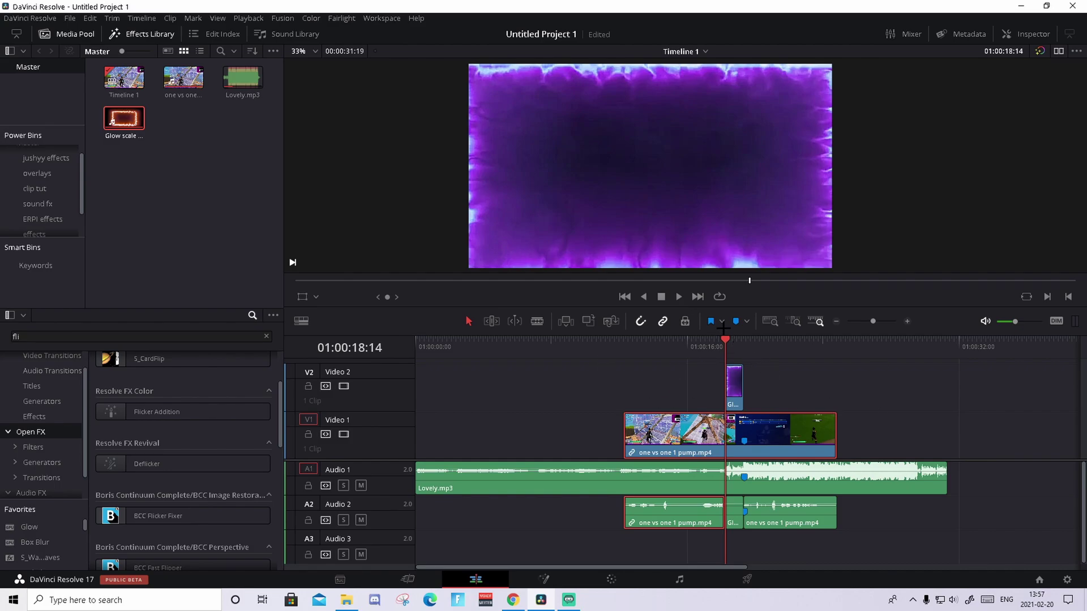
left_click(734, 342)
left_click(734, 391)
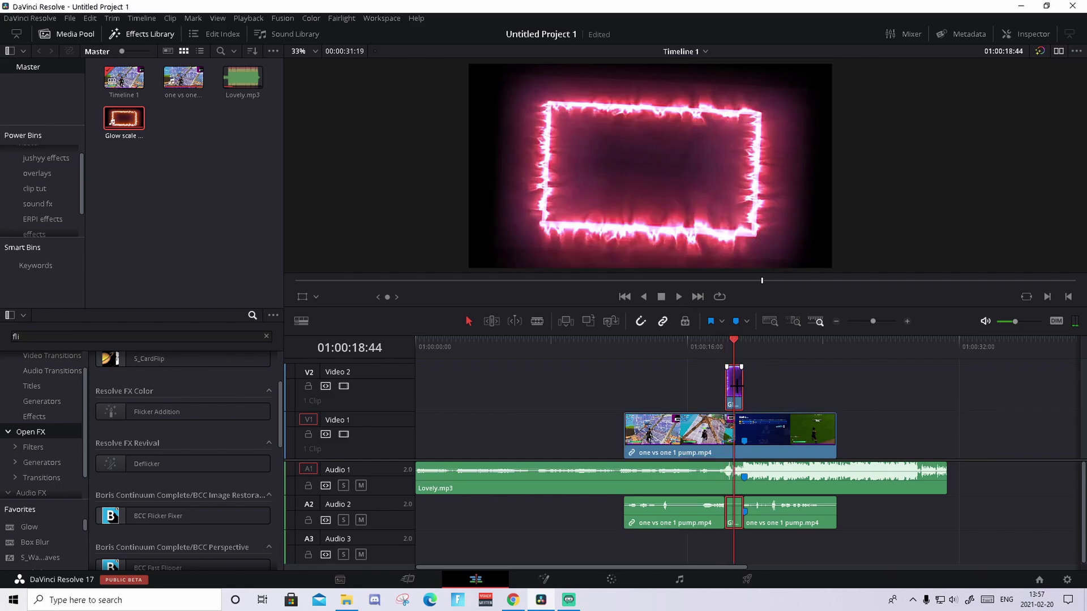
double_click(734, 386)
left_click(562, 577)
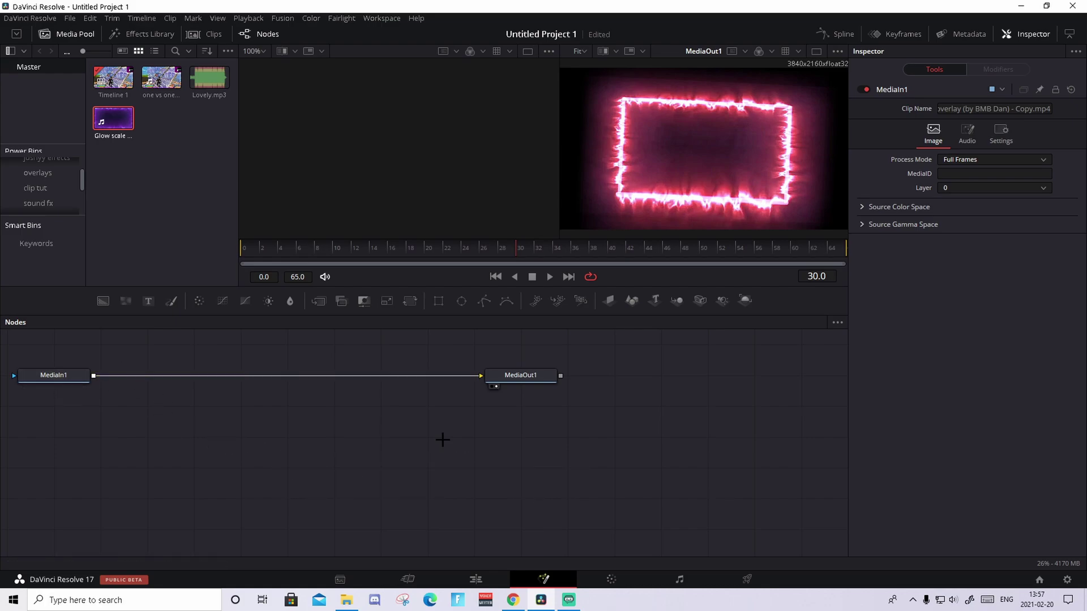
Add a Delta Keyer node directly after MediaIn1 in the overlay's node graph
left_click_drag(429, 503, 375, 545)
left_click(48, 378)
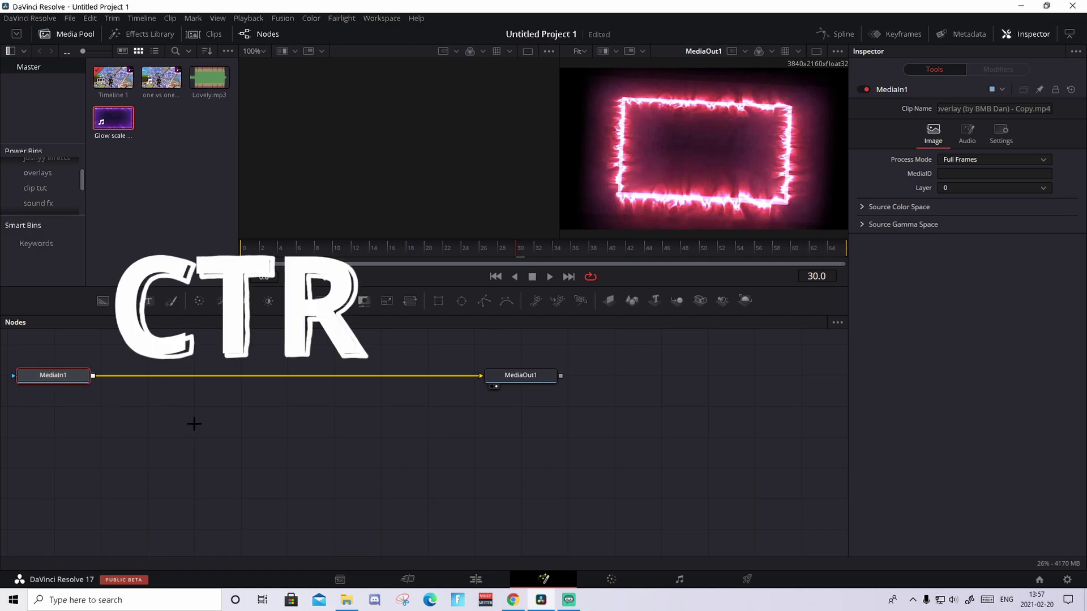
key("ctrl+space")
type("delta")
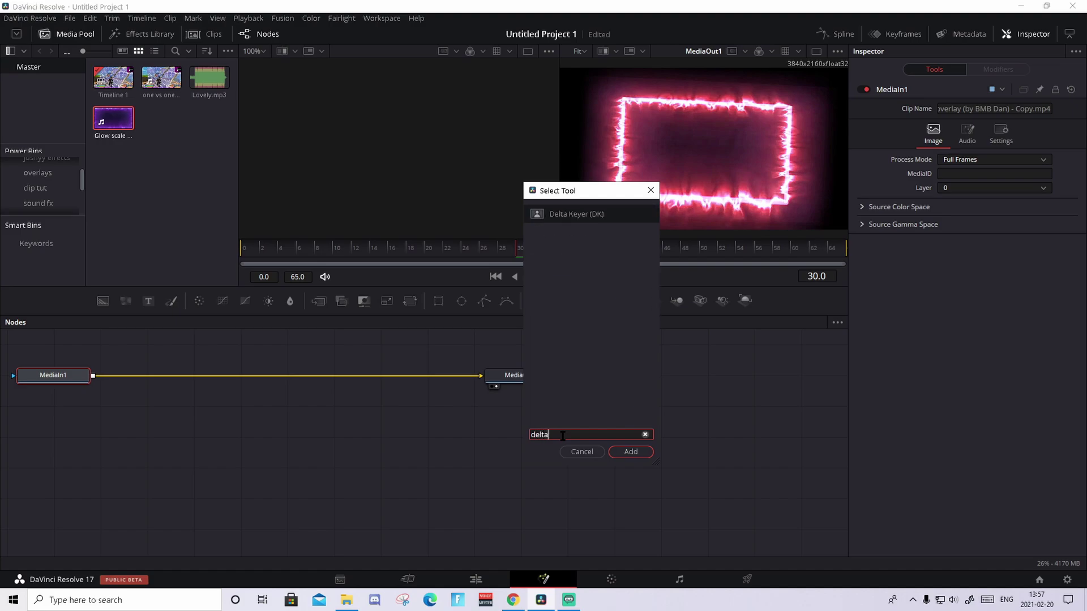
left_click(644, 452)
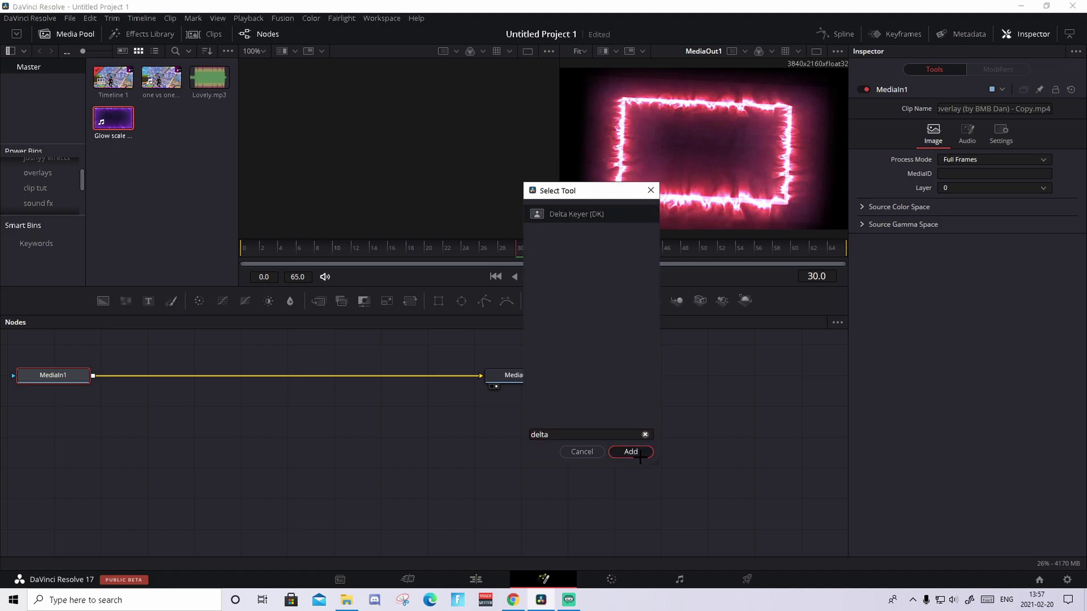
Key out the overlay's black backdrop by sampling black for the Delta Keyer's background and reference colors
left_click(557, 247)
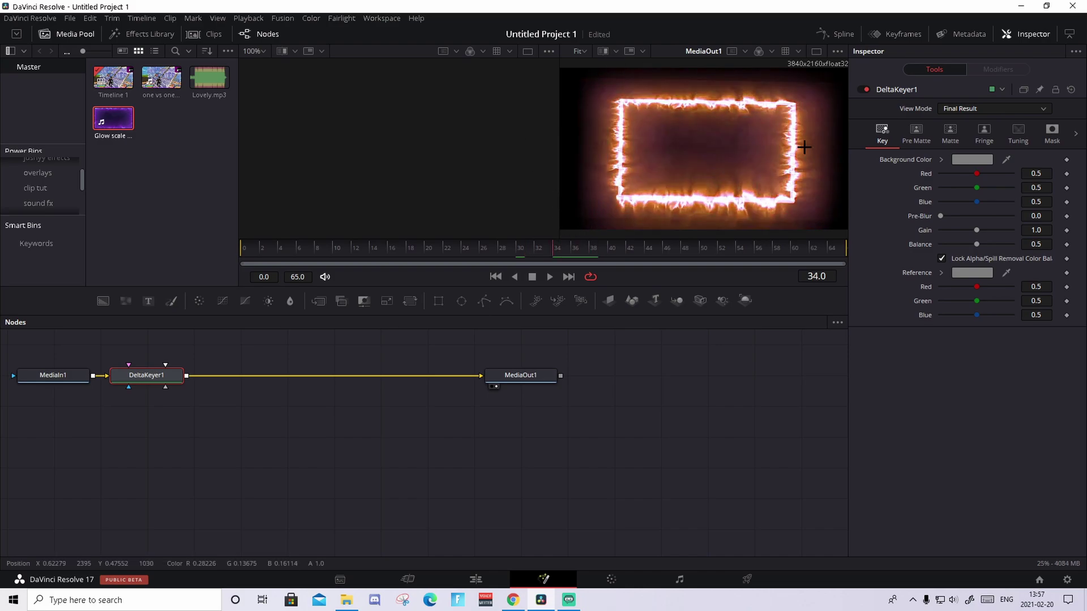
left_click_drag(1005, 160, 839, 77)
left_click_drag(1006, 273, 849, 78)
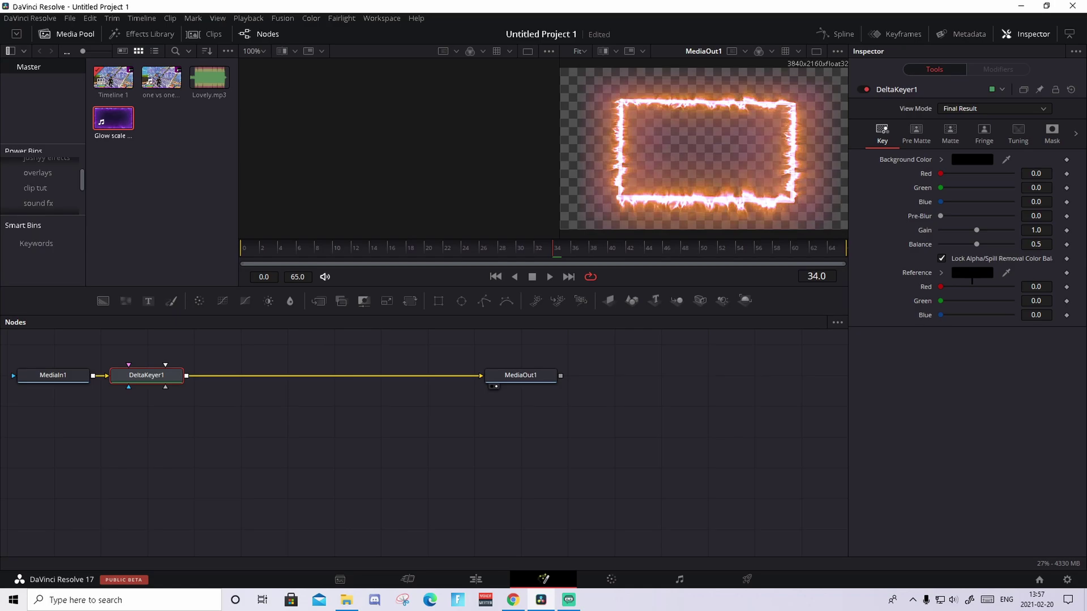
left_click(972, 274)
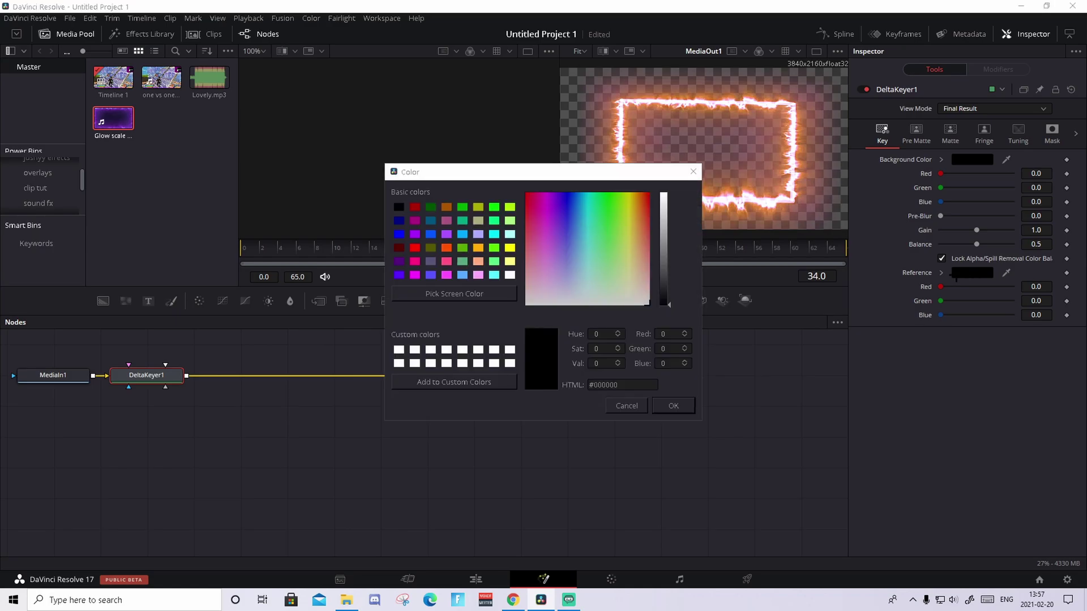
left_click(686, 406)
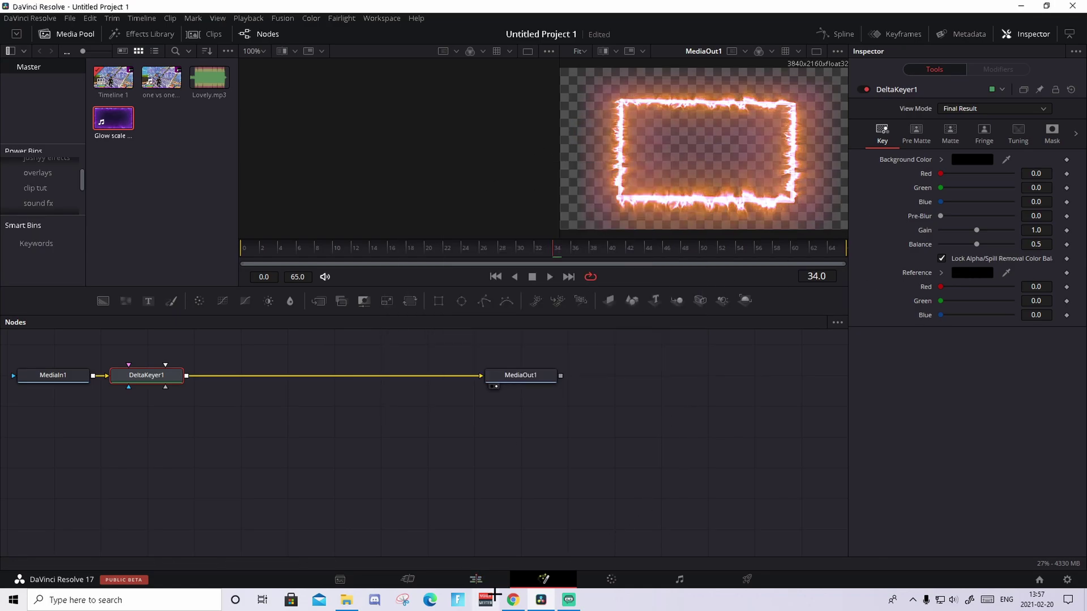
Return to the Edit page and play the keyed overlay over the gameplay from 01:00:18:14
left_click(476, 579)
mouse_move(734, 340)
left_mouse_down()
mouse_move(696, 339)
mouse_move(725, 340)
left_mouse_up()
key("space")
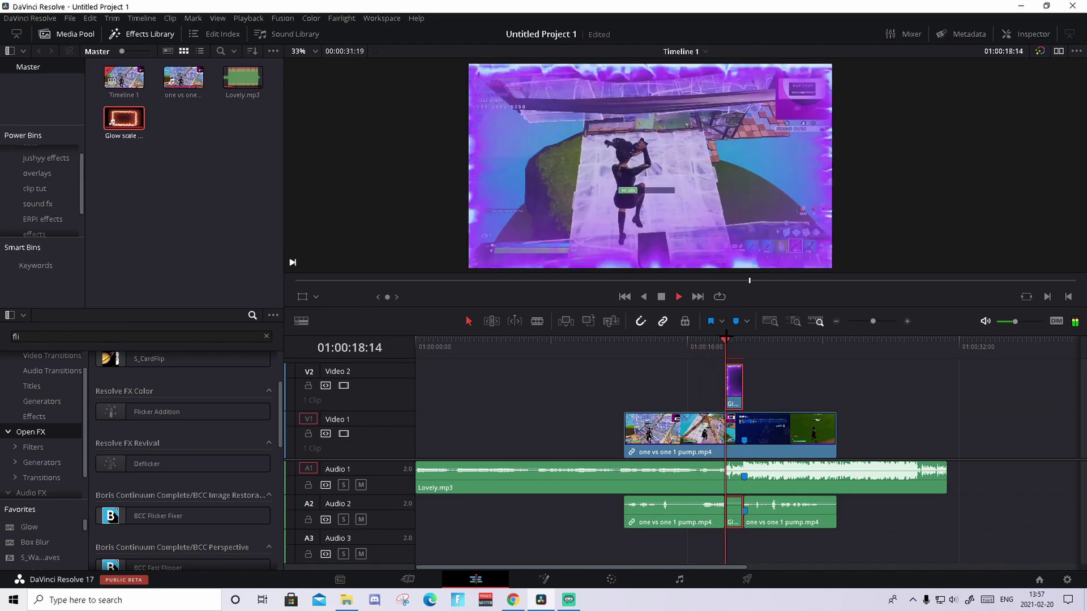
Set the timeline proxy mode to Half Resolution and replay the overlay section from 01:00:18:14
left_click(257, 19)
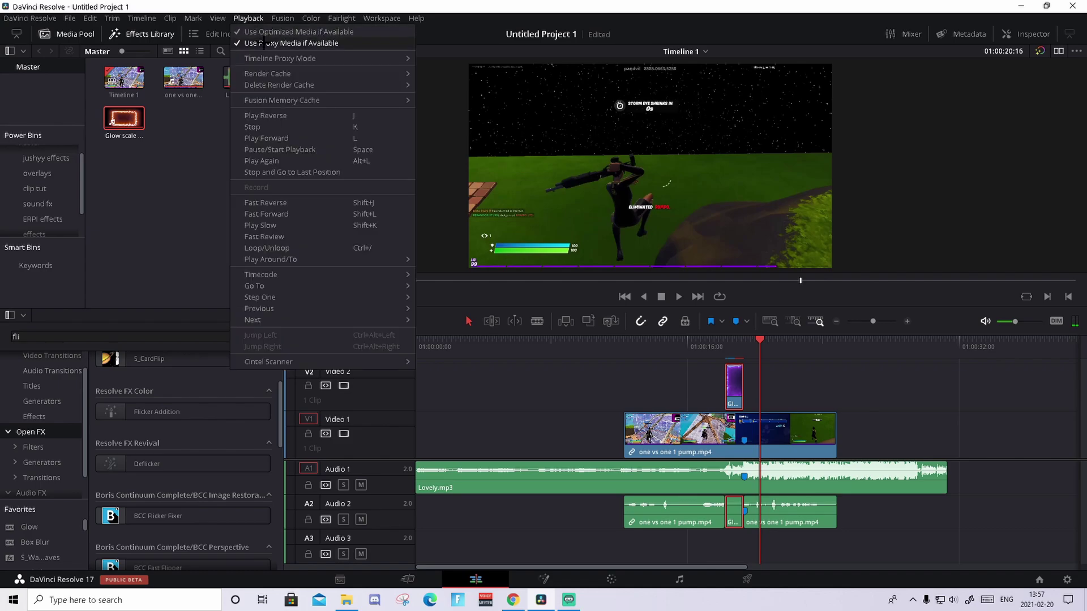
mouse_move(304, 62)
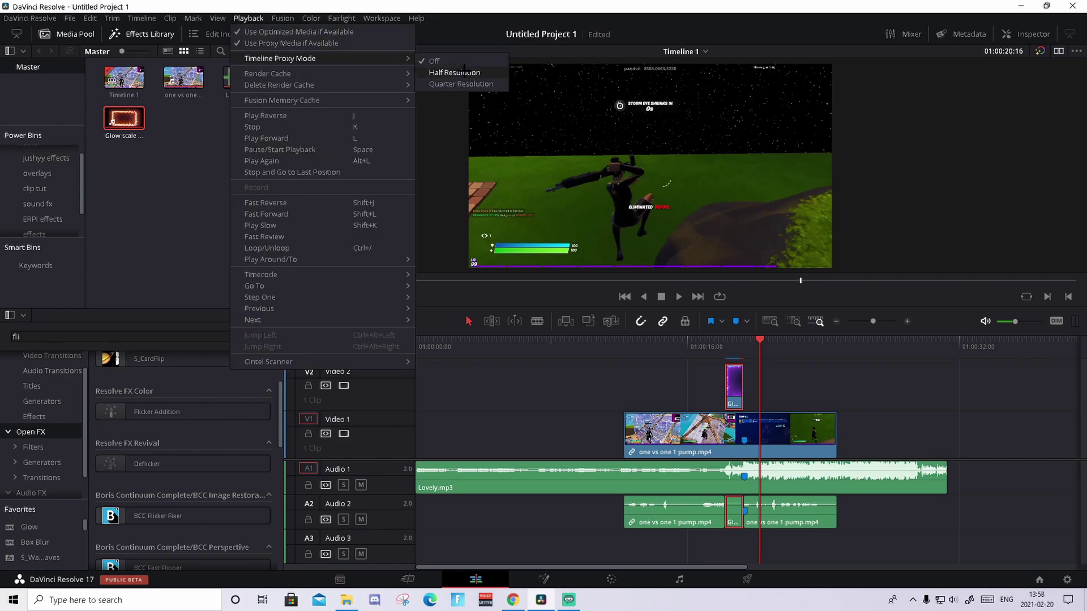
left_click(464, 72)
left_click_drag(753, 343, 725, 343)
left_click(763, 428)
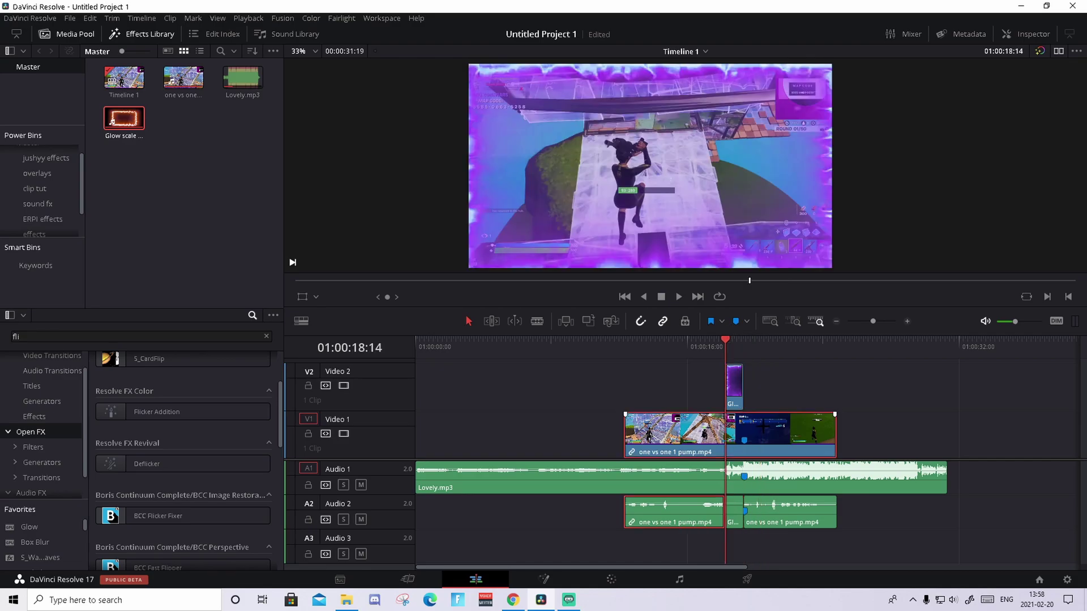
key("space")
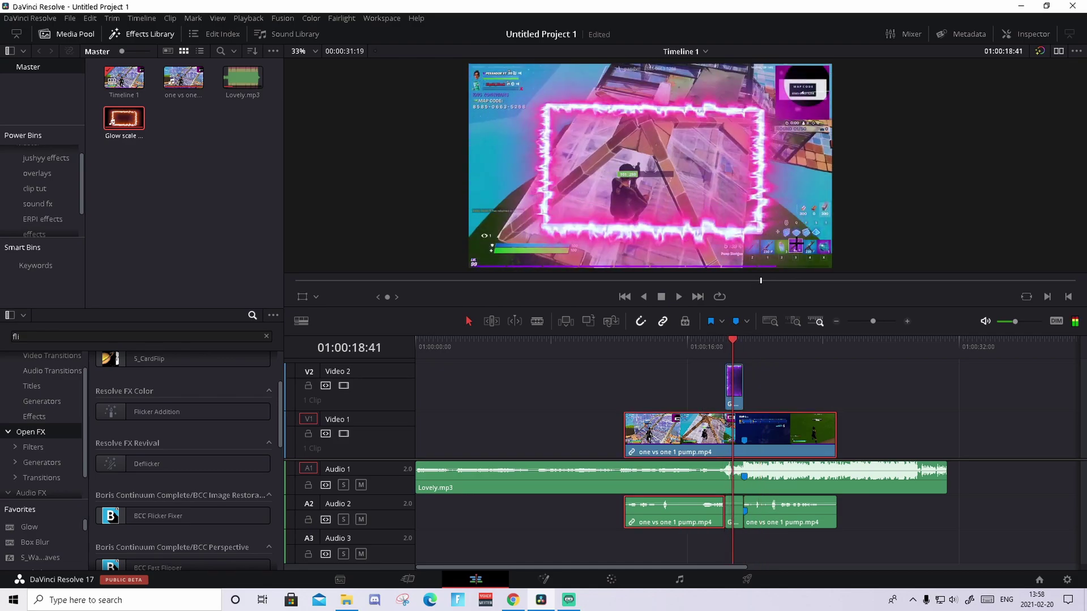
Add Transform keyframes to the gameplay clip at the overlay's start, 01:00:18:14, keeping the zoom at 1.000
left_click(724, 341)
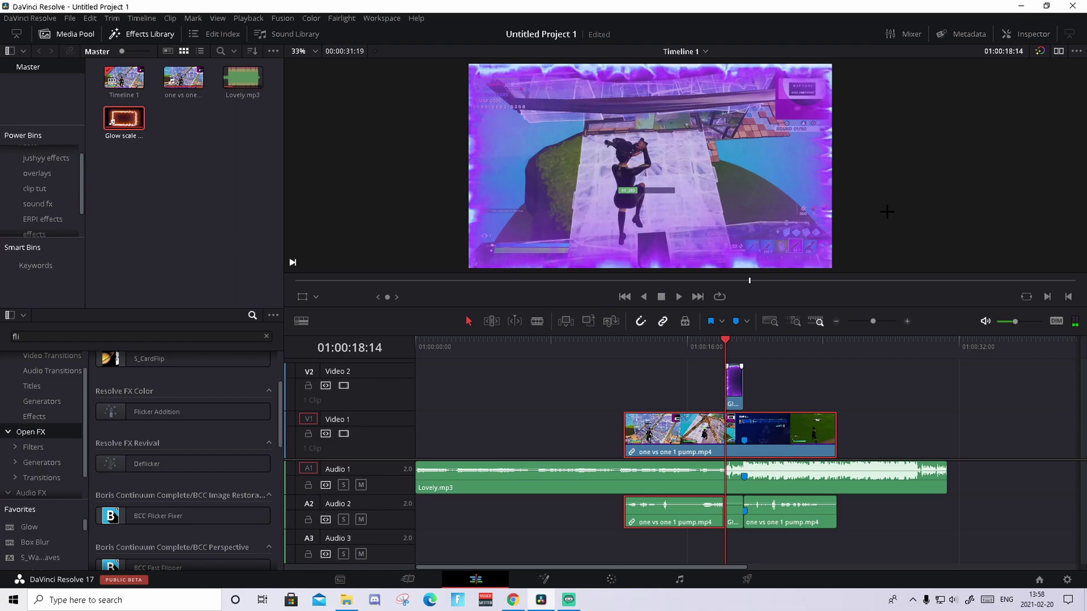
left_click(1023, 34)
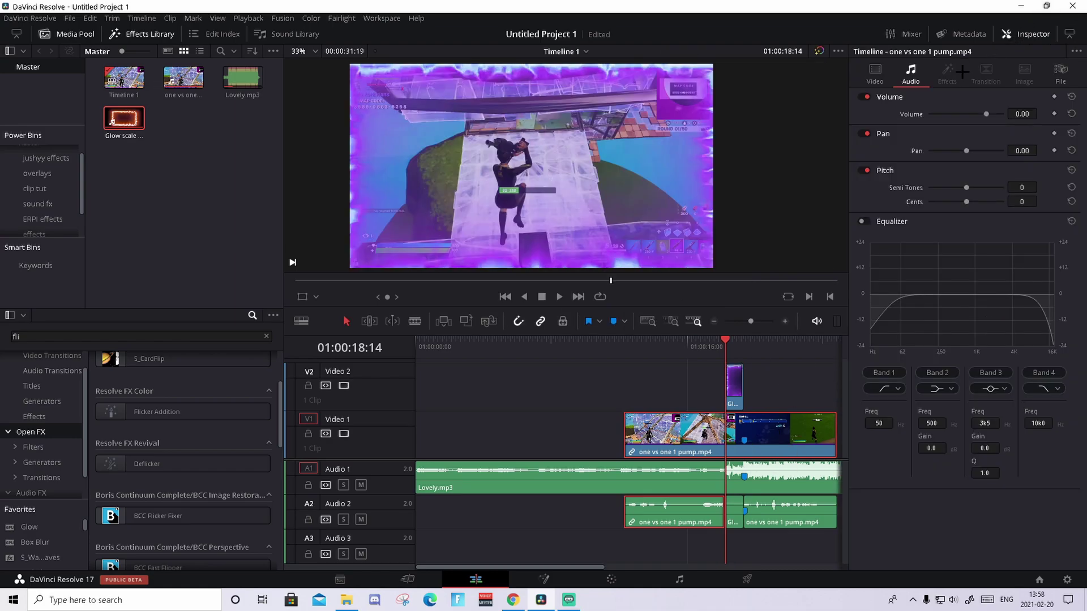
left_click(886, 71)
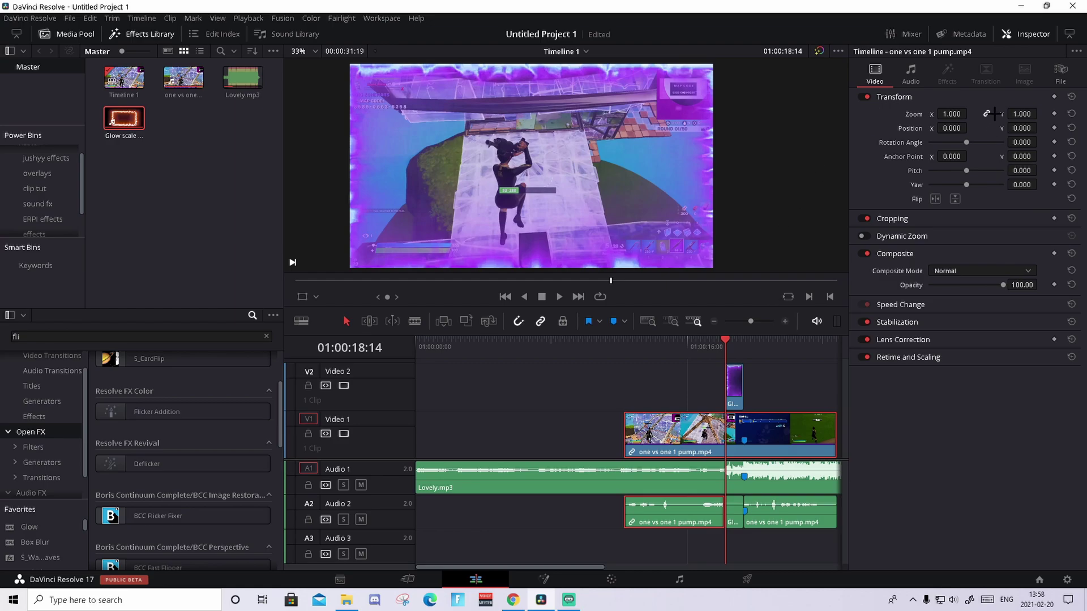
left_click(1052, 97)
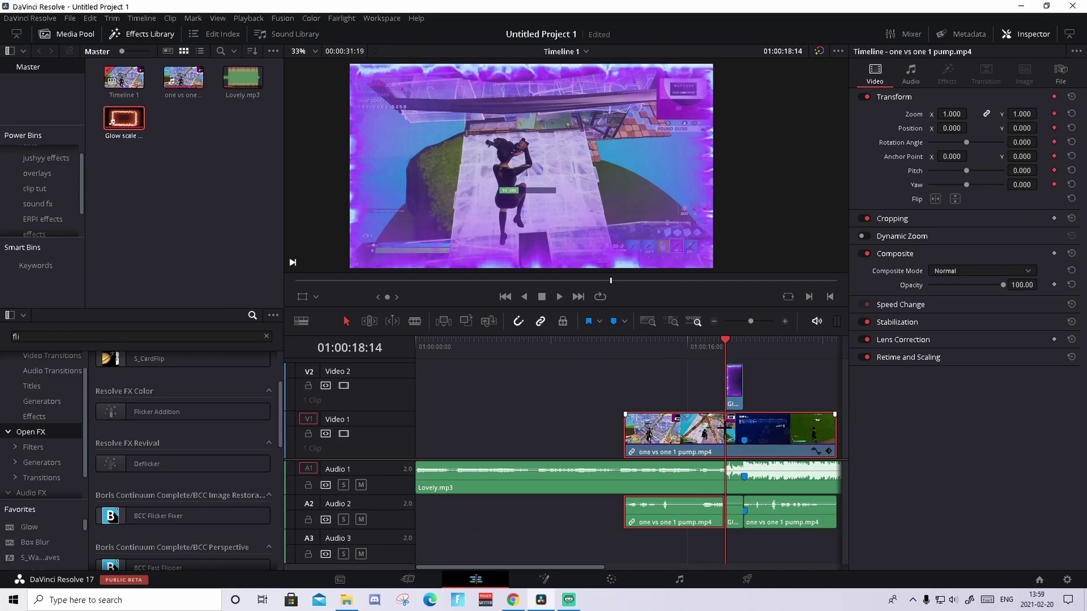
At 01:00:18:18, keyframe the gameplay clip's zoom at 0.840 and rotation angle at -3.100 to fit the glowing frame
key("Right")
key("Right")
key("Right")
key("Right")
key("Right")
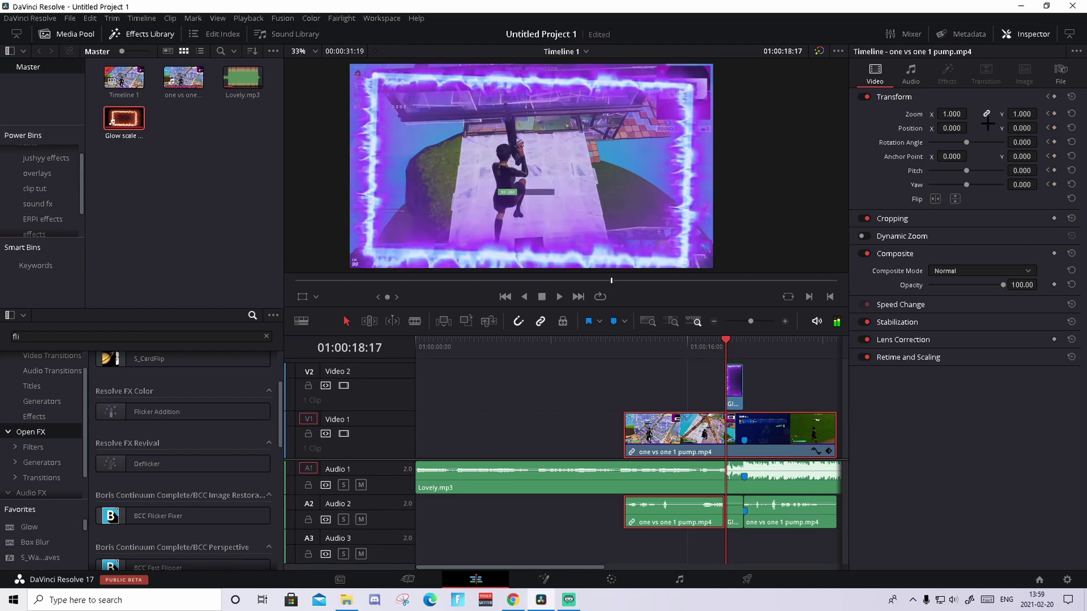
key("Left")
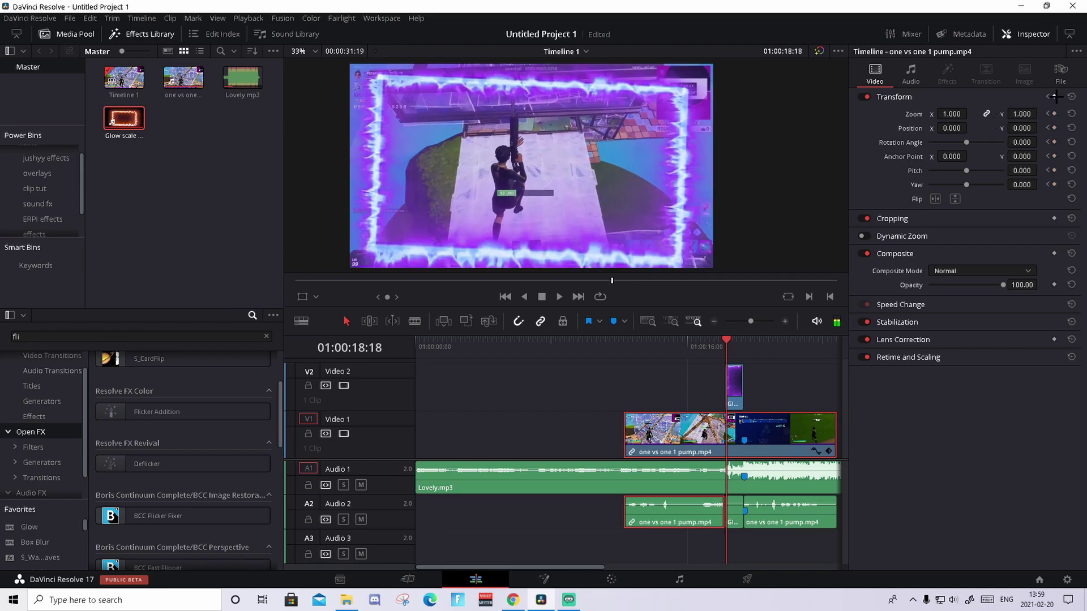
left_click_drag(963, 114, 977, 149)
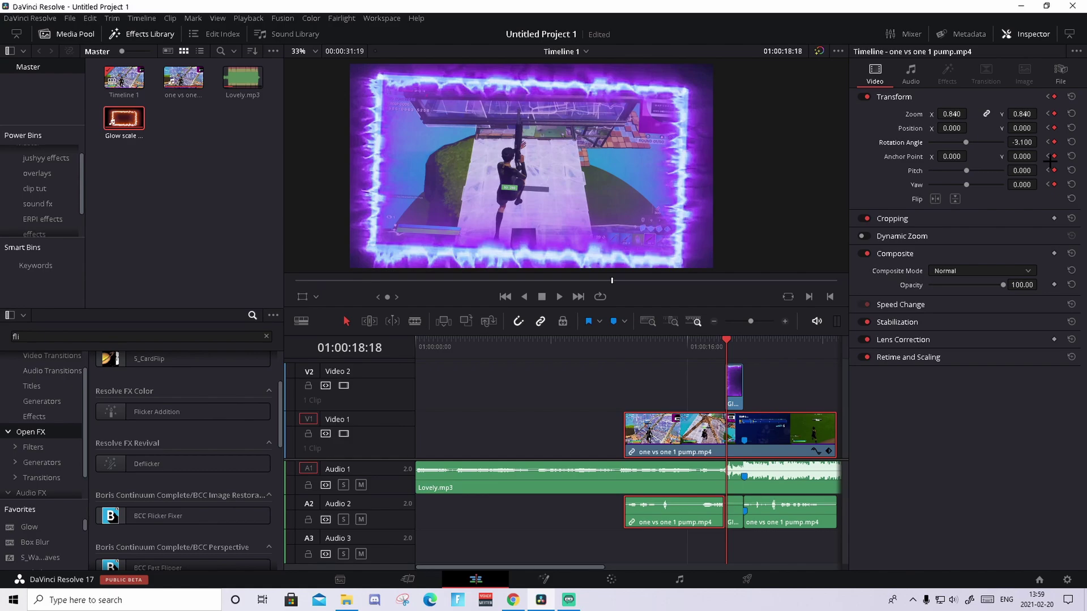
At 01:00:18:25, keyframe the gameplay clip's zoom at 0.800 and rotation angle at 0.700 to fit the glowing frame
key("Right")
key("Right")
key("Right")
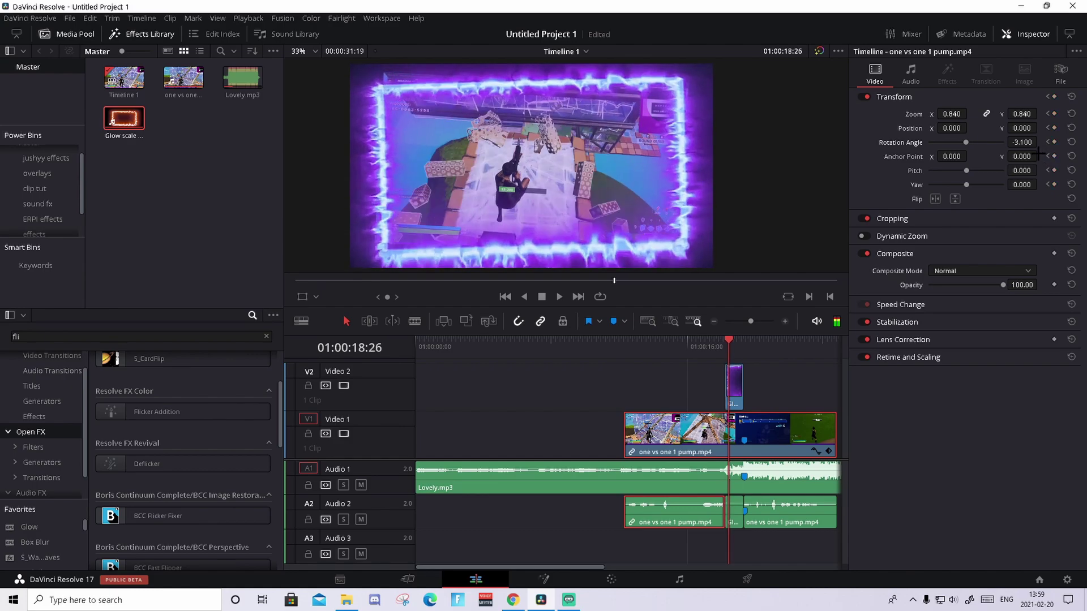
key("Left")
left_click(1053, 97)
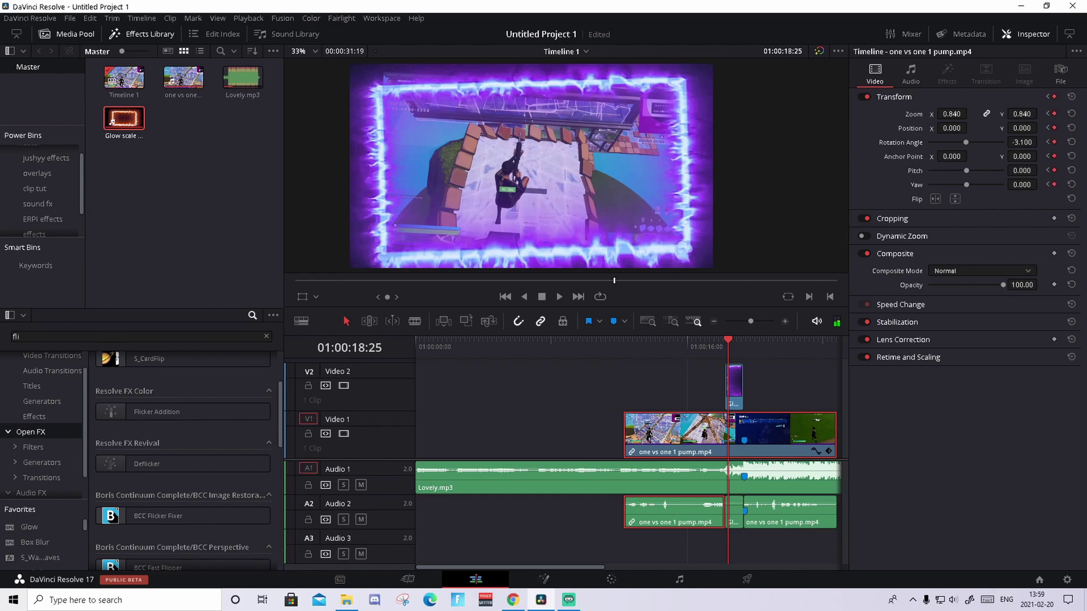
left_click_drag(951, 114, 970, 113)
left_click_drag(1030, 148, 1051, 147)
left_click_drag(952, 113, 940, 114)
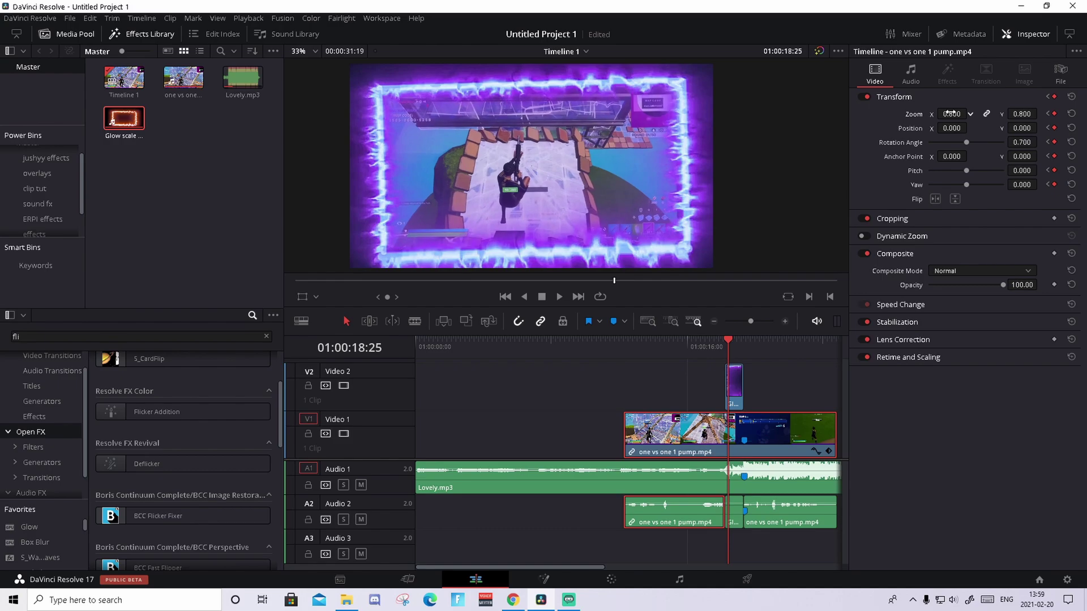
Add Transform keyframes to the gameplay clip at 01:00:18:31 with the zoom at 0.770
key("space")
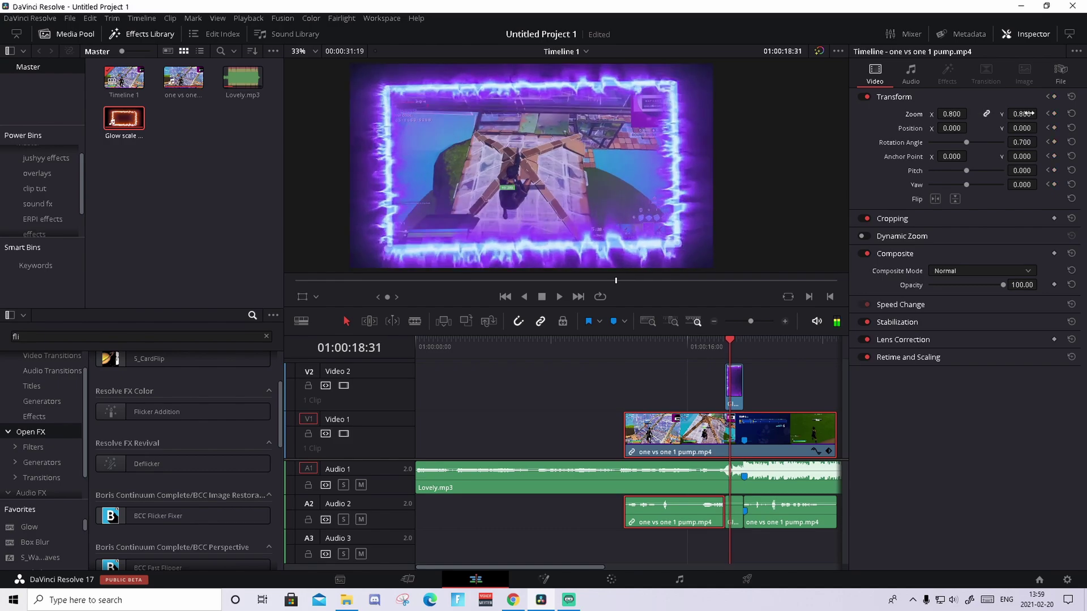
left_click(1054, 96)
left_click_drag(951, 113, 935, 113)
At 01:00:18:36, keyframe the gameplay clip's zoom at 0.610 and rotation angle at 1.000
key("Right")
key("Right")
key("Right")
key("Right")
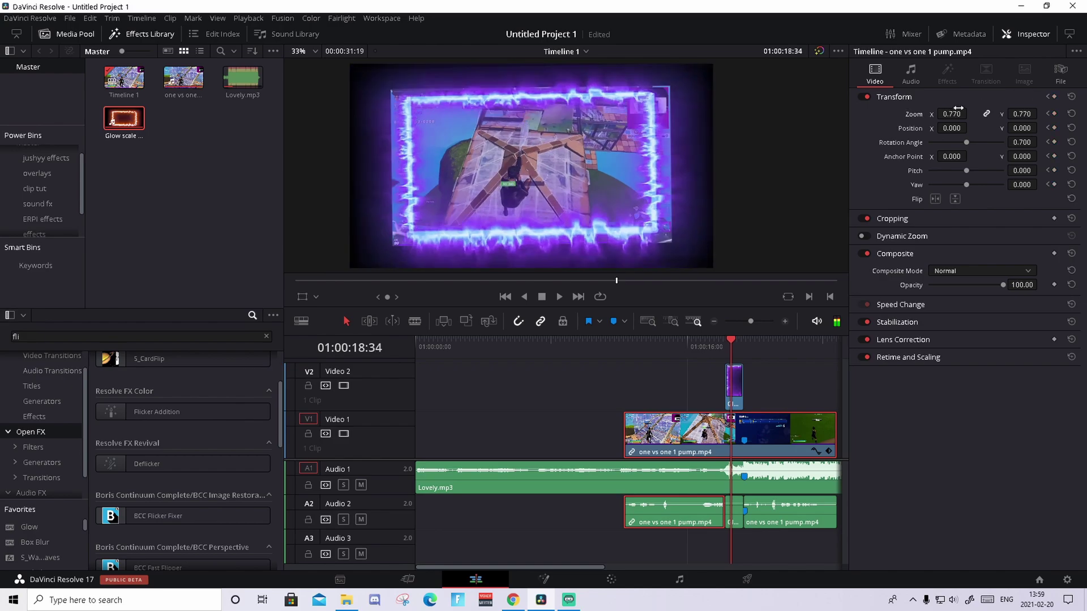
key("Right")
left_click(1054, 97)
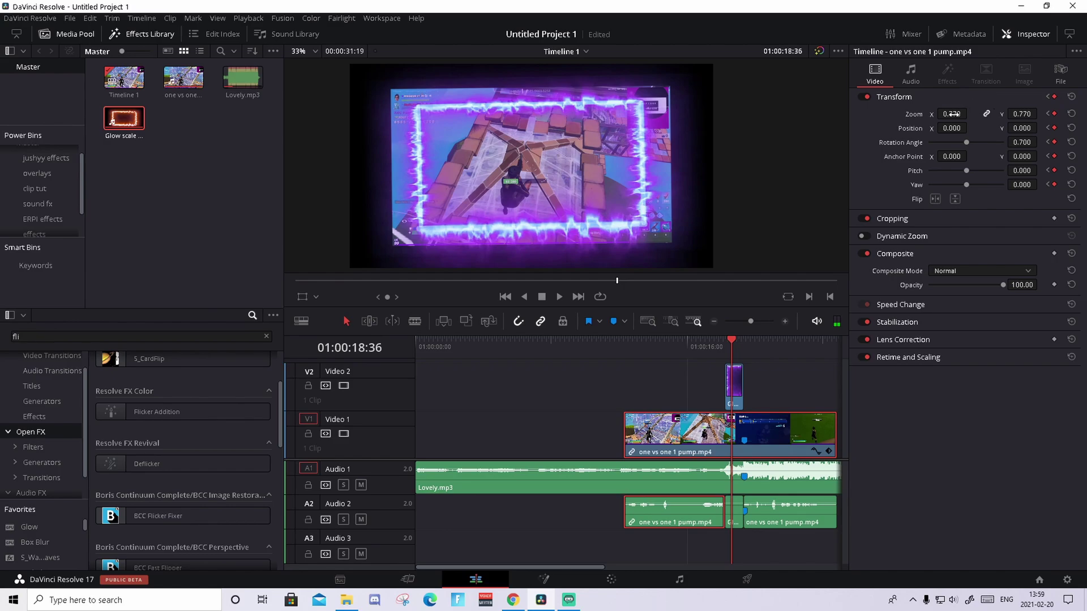
left_click_drag(951, 114, 906, 114)
left_click_drag(1022, 140, 1040, 142)
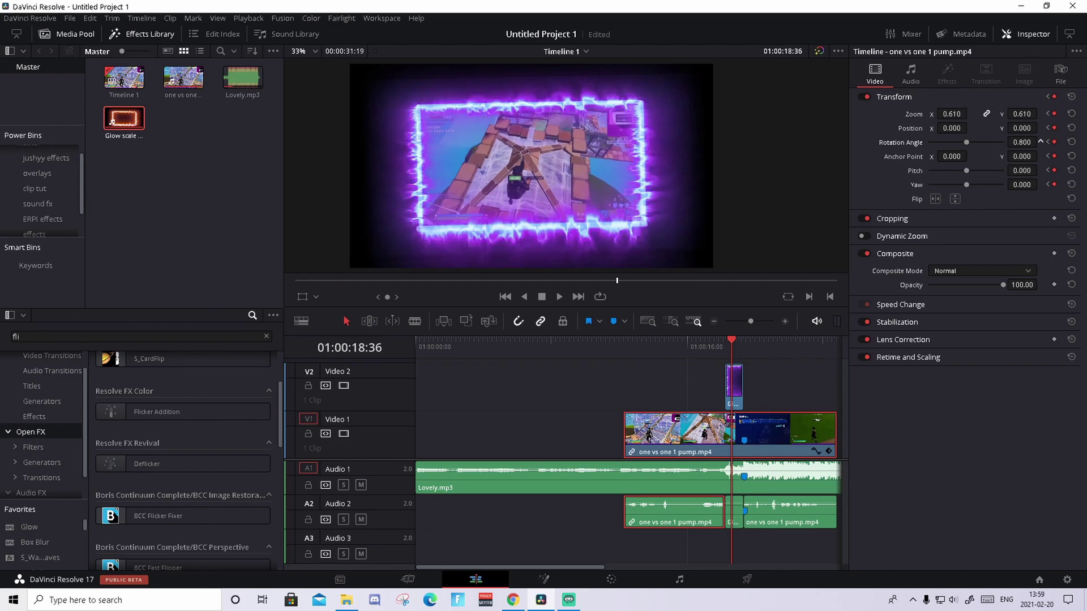
At 01:00:18:40, add Transform keyframes and set the gameplay clip's rotation angle to -0.600
key("Right")
key("Right")
key("Right")
key("Right")
key("Right")
key("Right")
key("Right")
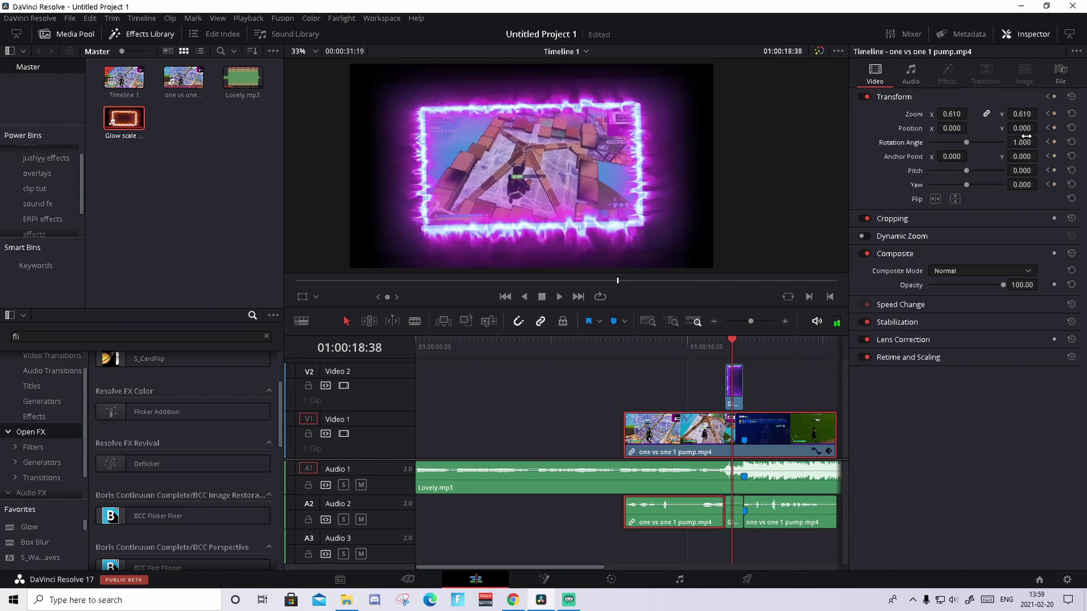
key("Left")
key("Left")
key("Left")
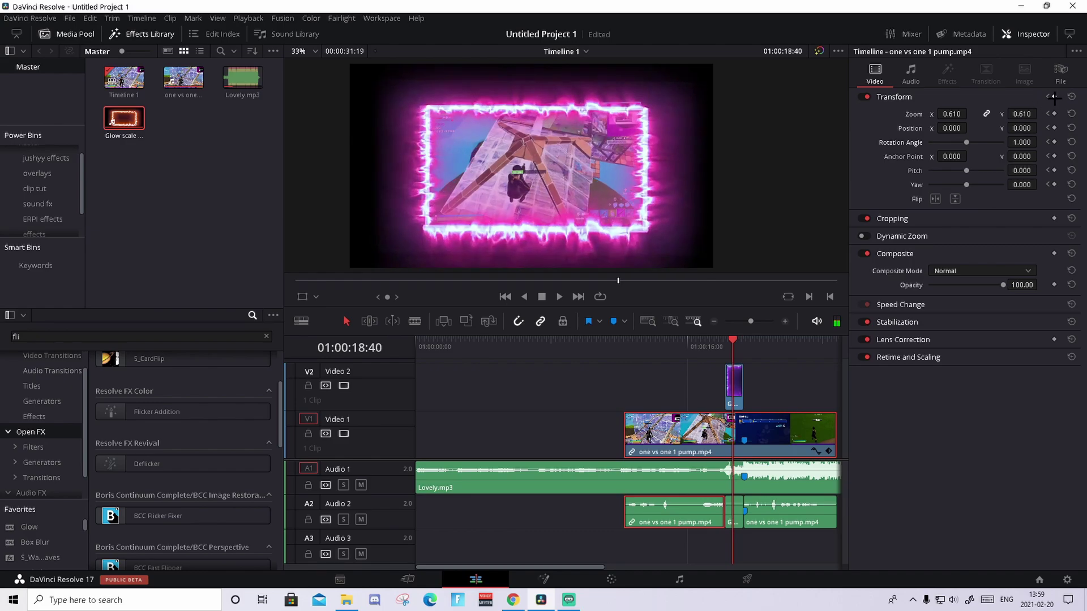
left_click(1053, 97)
double_click(1026, 142)
type("0")
key("Return")
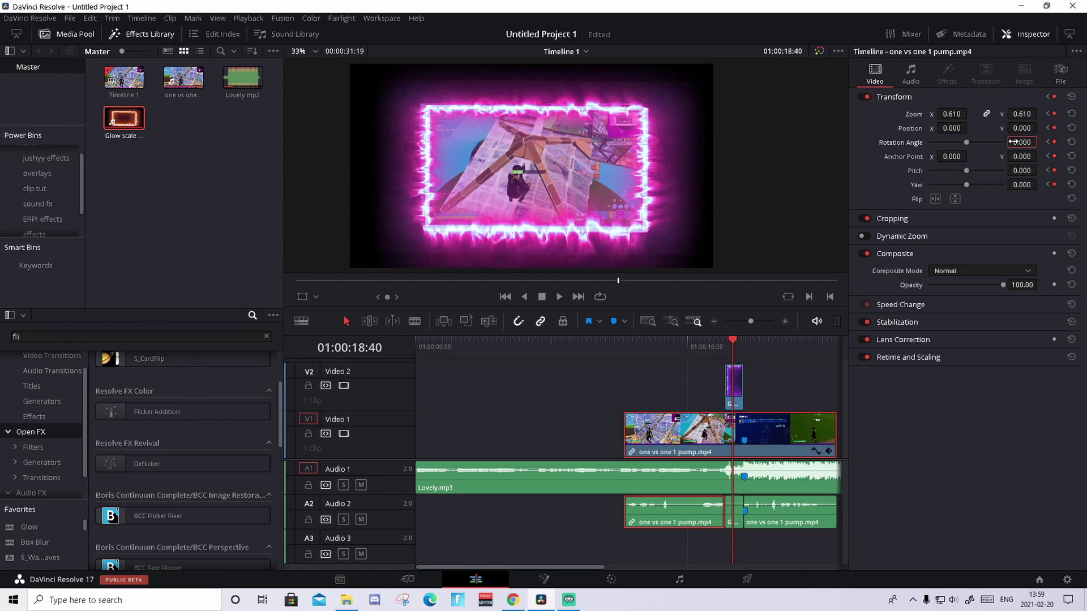
left_click_drag(1013, 142, 1002, 138)
Add Transform keyframes a few frames past 01:00:18:40, with the gameplay clip's zoom at 0.590 and rotation angle at -4.000
key("Right")
key("Right")
key("Right")
left_click_drag(952, 114, 945, 112)
left_click(1054, 96)
left_click_drag(1022, 142, 1018, 142)
key("Right")
key("Right")
key("Right")
key("Right")
key("Right")
key("Right")
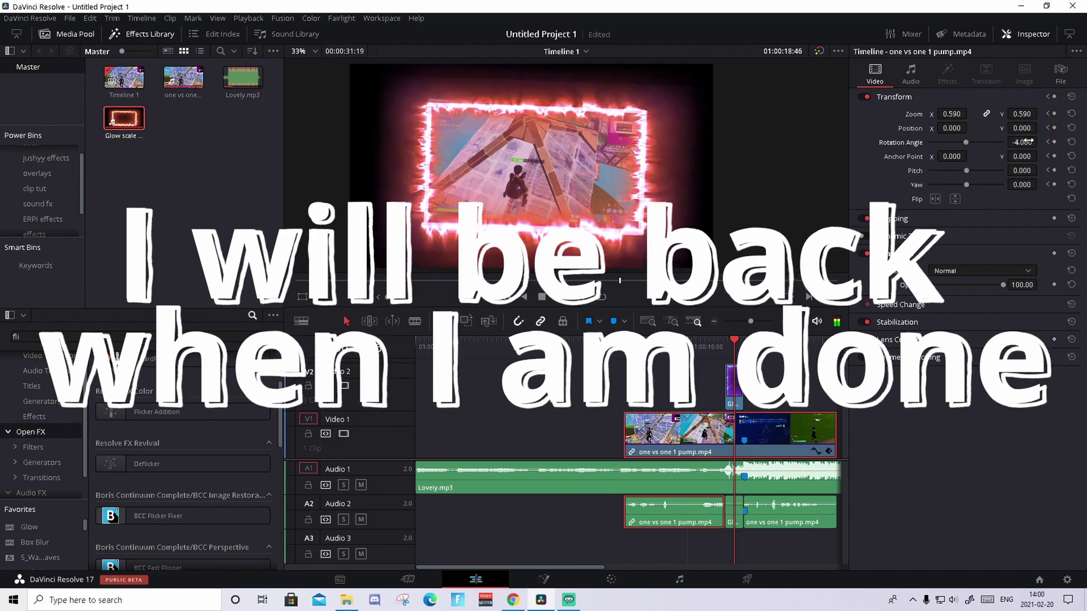
At 01:00:18:49, add Transform keyframes and set the gameplay clip's rotation angle to 0
left_click(1053, 96)
double_click(1018, 141)
type("0")
key("Return")
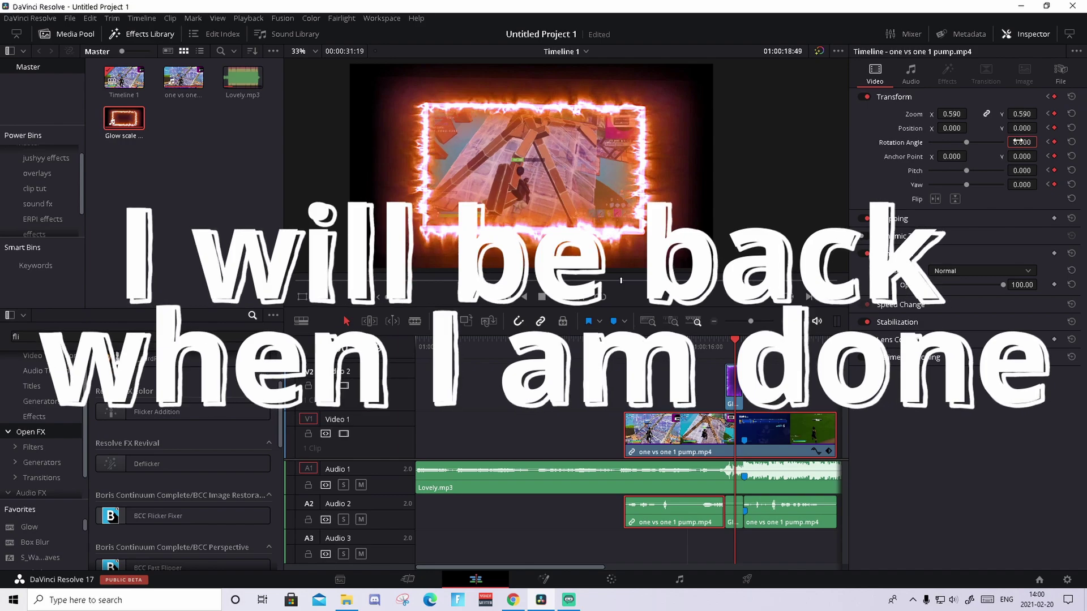
At 01:00:18:56, keyframe the gameplay clip's zoom at 0.630 with the rotation angle at 0.000
key("Right")
key("Right")
key("Right")
key("Right")
key("Right")
key("Right")
key("Right")
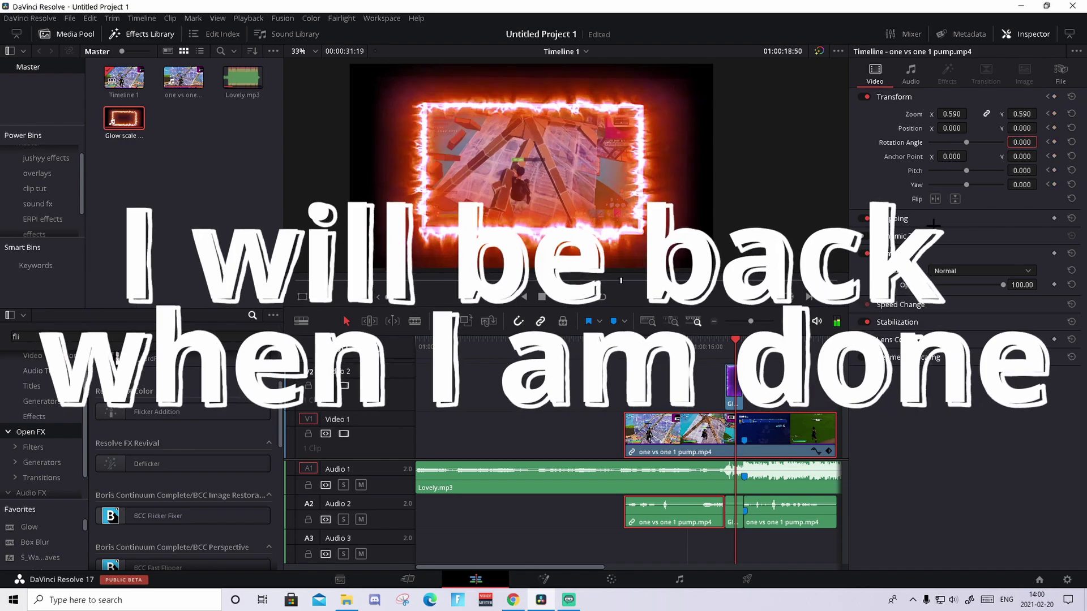
key("Right")
key("Right")
key("Right")
key("Right")
key("Right")
key("Right")
key("Right")
key("Right")
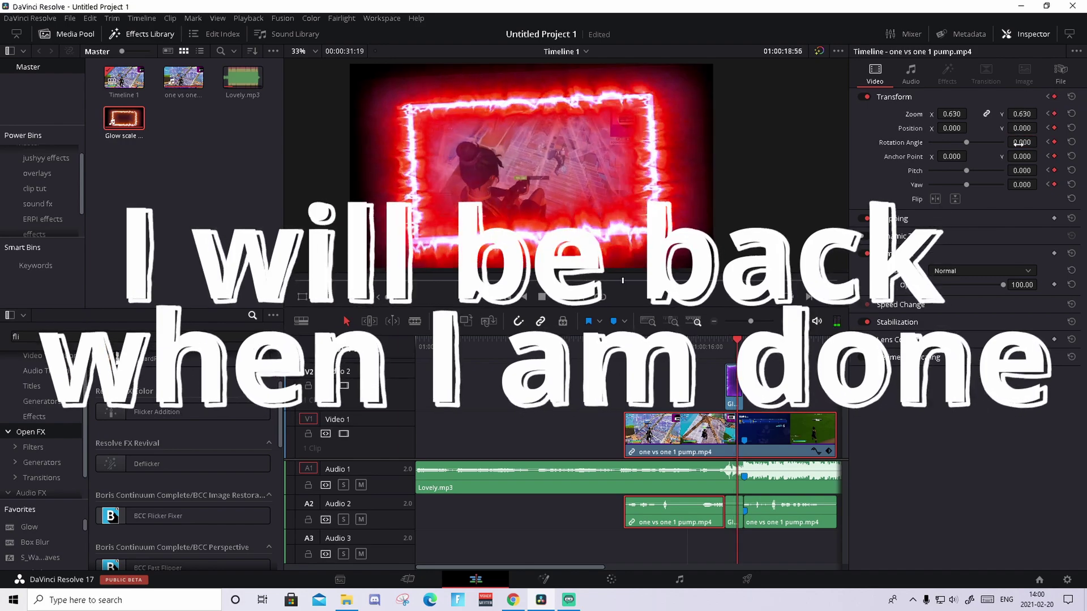
Keyframe the gameplay clip's zoom at 0.410 to fit inside the shrinking red frame
key("Right")
key("Right")
key("Right")
key("Right")
key("Right")
key("Right")
key("Right")
key("Right")
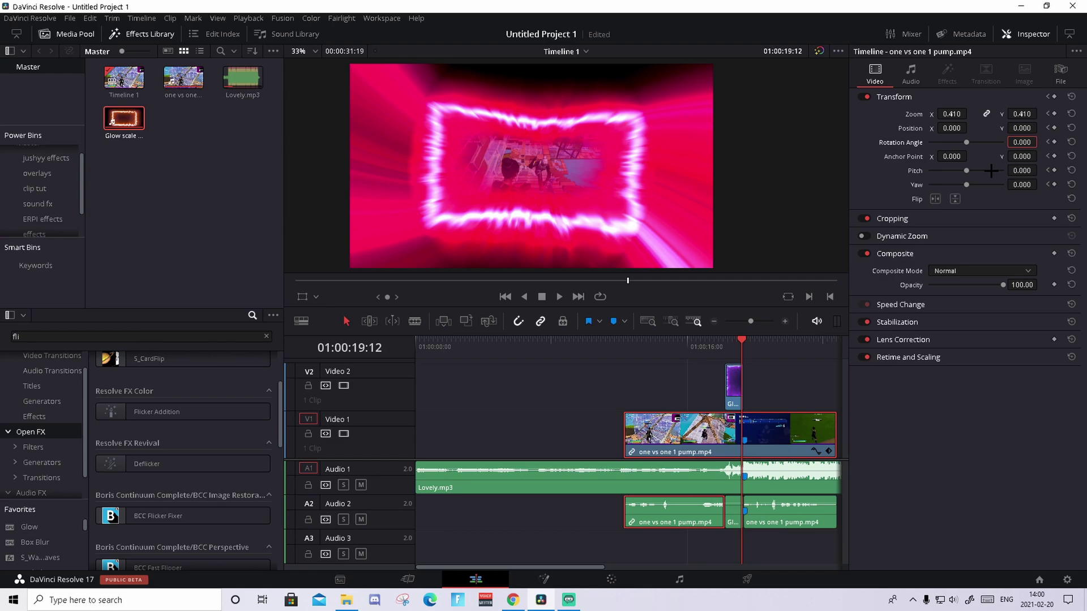
Locate the frame just before the glowing frame expands and add holding Transform keyframes there, at 01:00:19:12
key("Left")
key("Left")
key("Left")
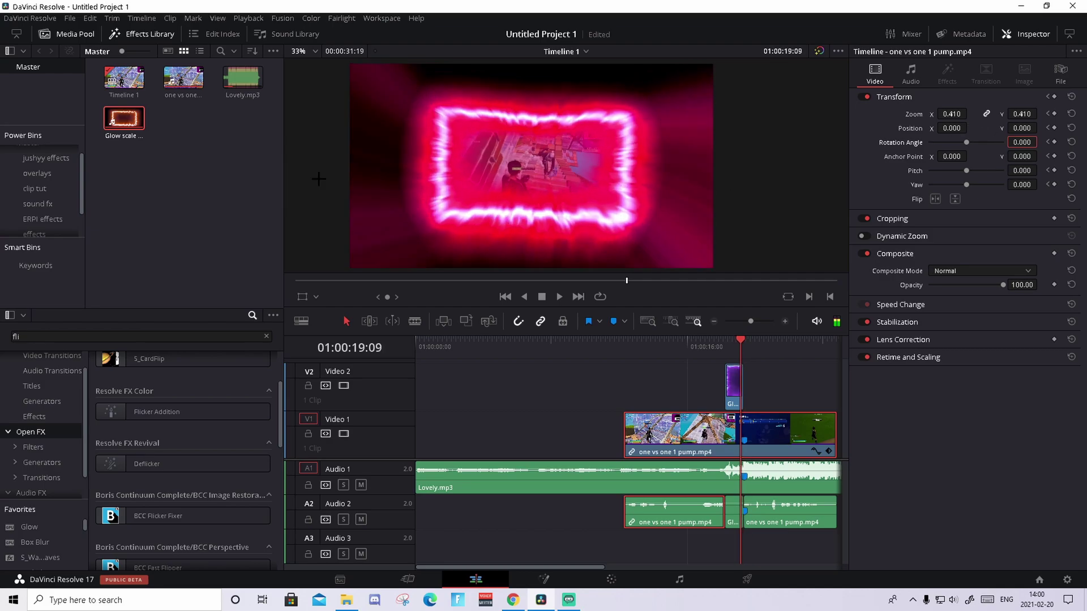
key("Right")
key("Right")
key("Right")
key("Right")
key("Right")
key("Right")
key("Right")
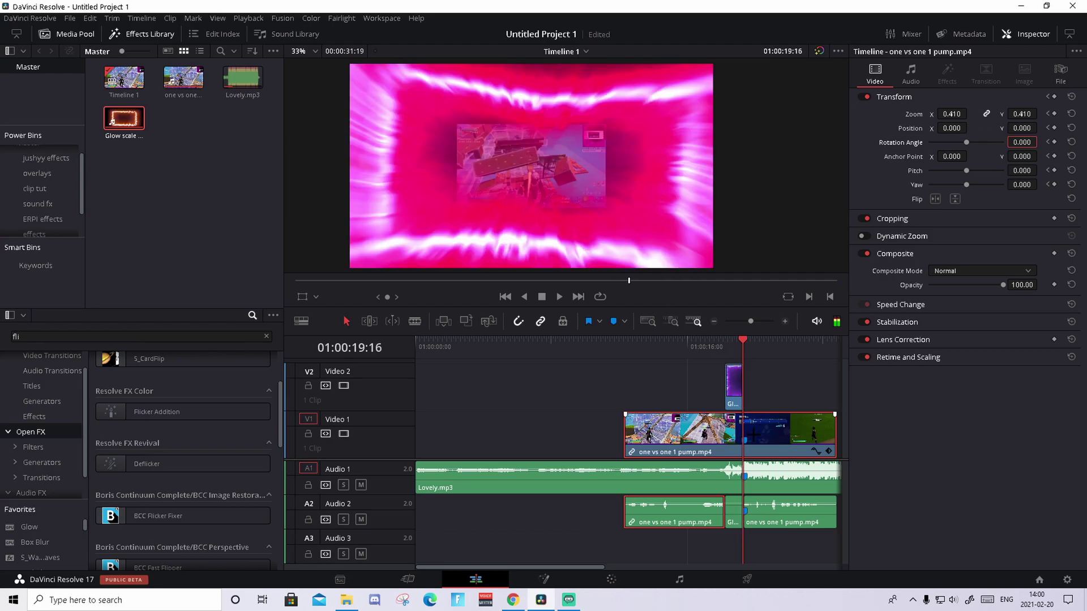
key("Right")
key("Left")
key("Left")
key("Left")
key("Left")
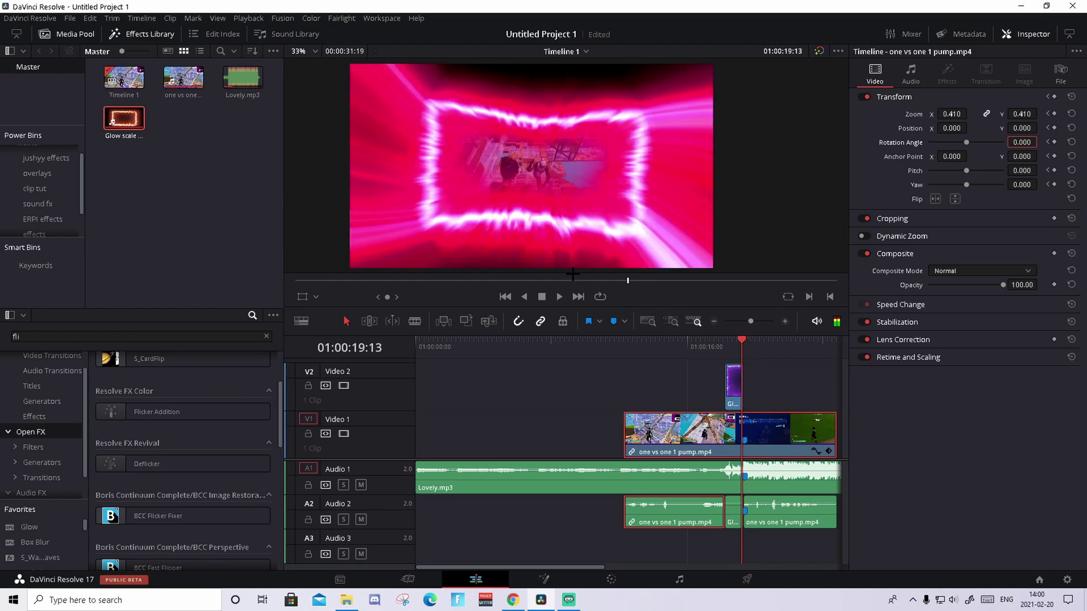
key("Right")
key("Left")
key("Right")
key("Left")
key("Left")
key("Left")
key("Right")
key("Right")
key("Left")
left_click(1054, 96)
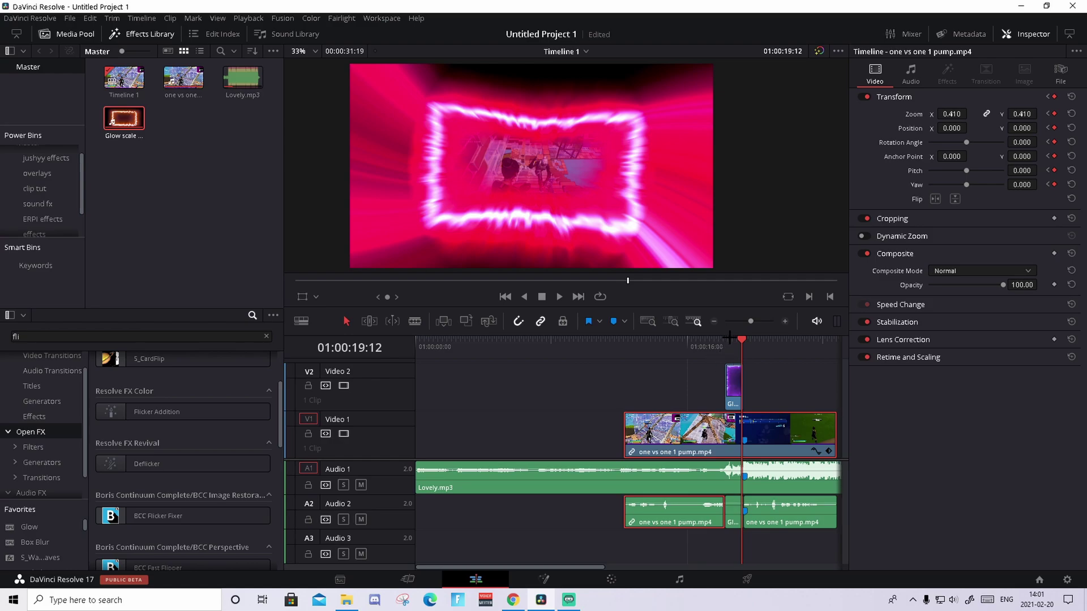
At 01:00:19:19, by the overlay's end, add Transform keyframes and set the gameplay clip's zoom to 1
left_click_drag(742, 338, 742, 337)
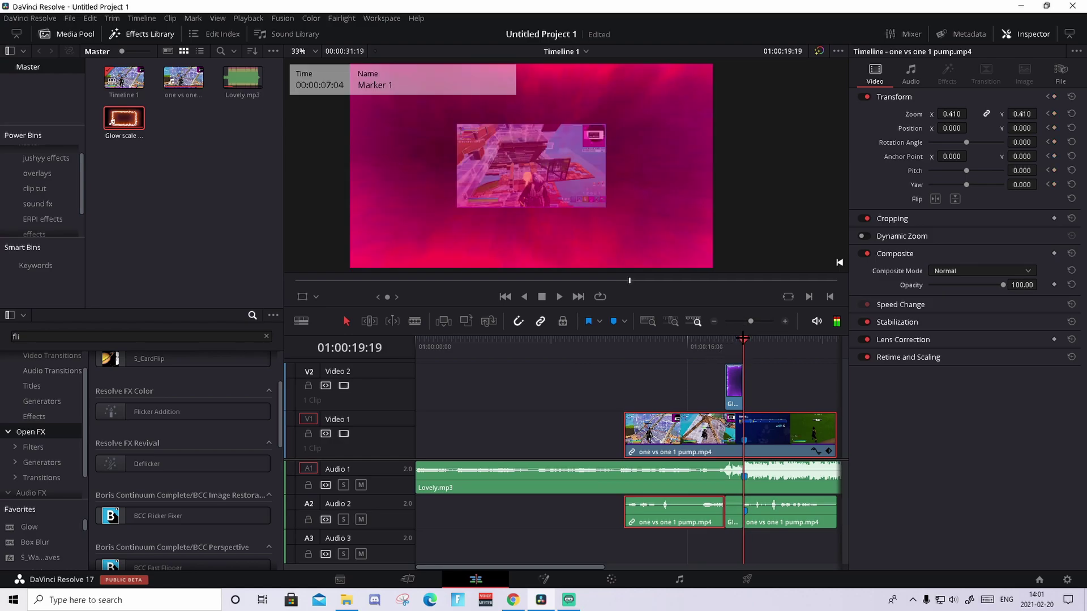
left_click(1053, 96)
left_click_drag(952, 114, 993, 114)
double_click(953, 114)
type("1")
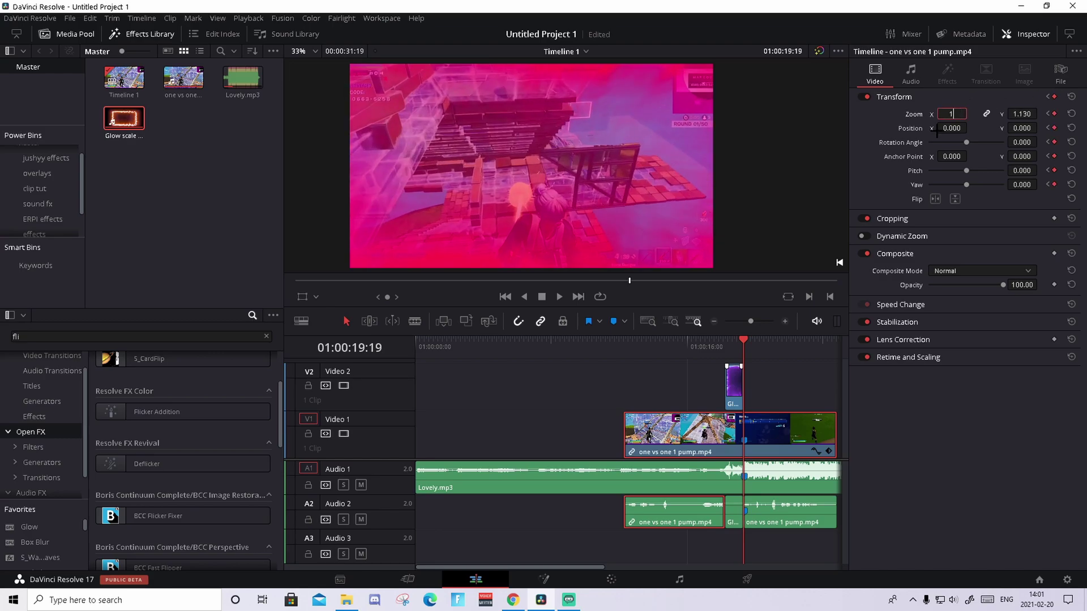
key("Return")
Play back the overlay section several times to check the clip's scaling against the glowing frame
left_click(727, 340)
key("space")
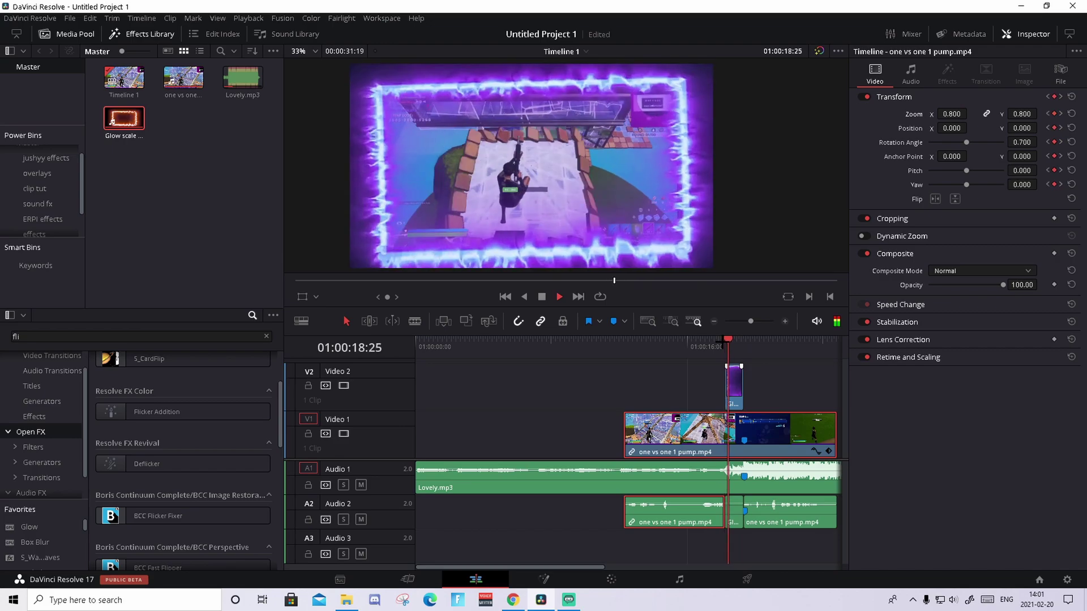
left_click(726, 340)
left_click(708, 339)
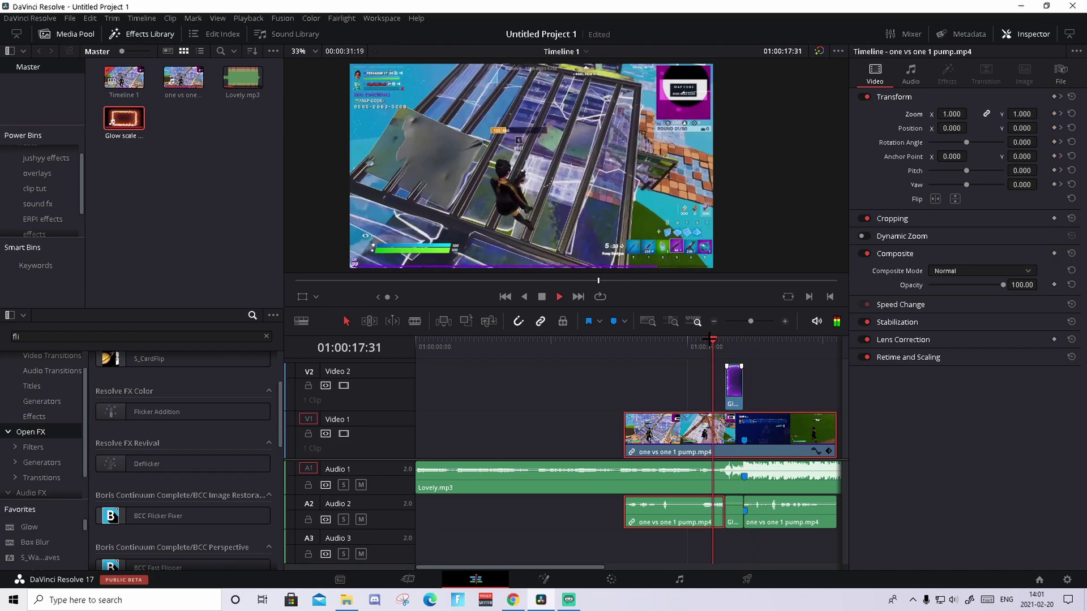
key("space")
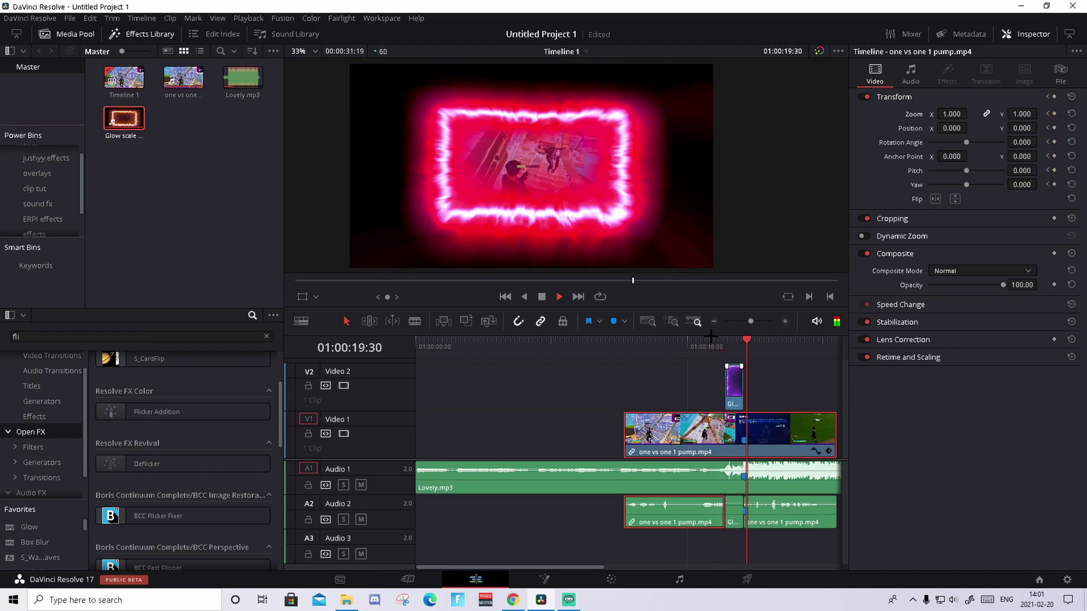
left_click(730, 340)
key("space")
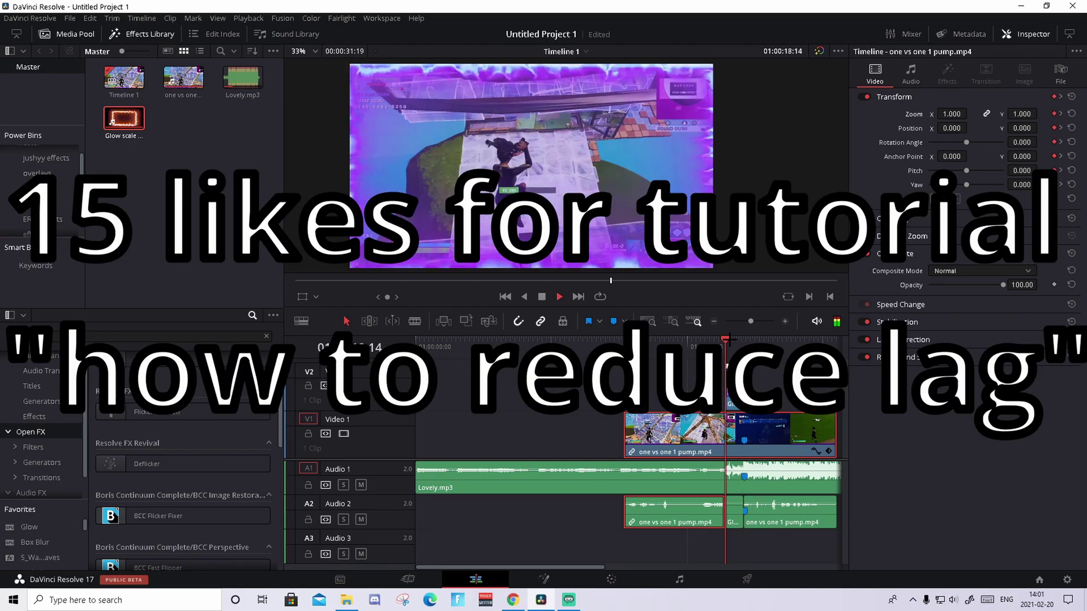
left_click(713, 340)
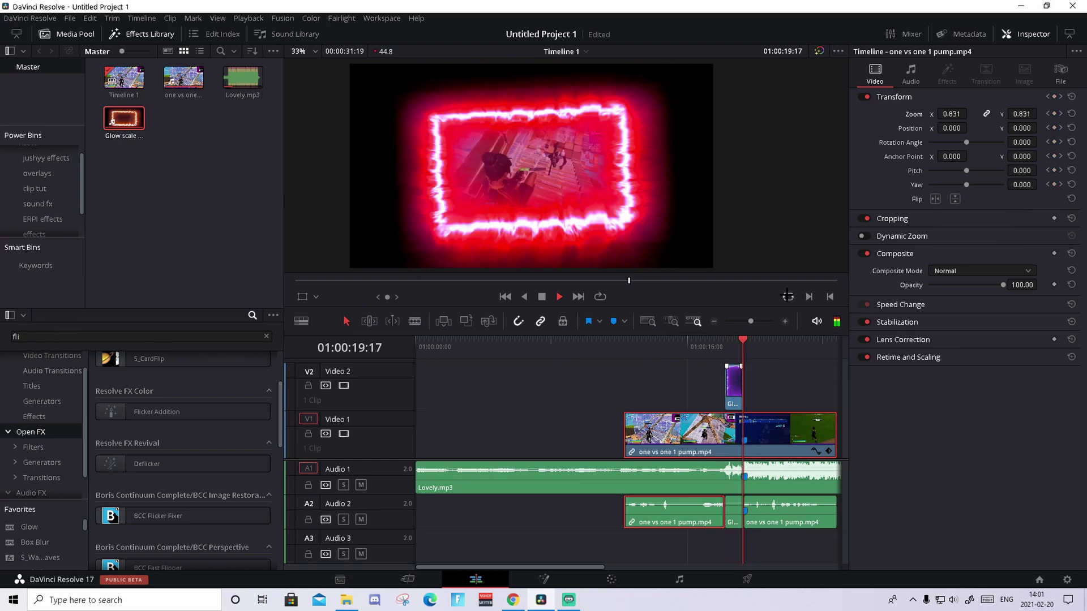
key("space")
Place a Shake ~ Gli… effect from the ERPI effects power bin on Video 2, directly after the glow overlay
scroll(55, 192, "down", 2)
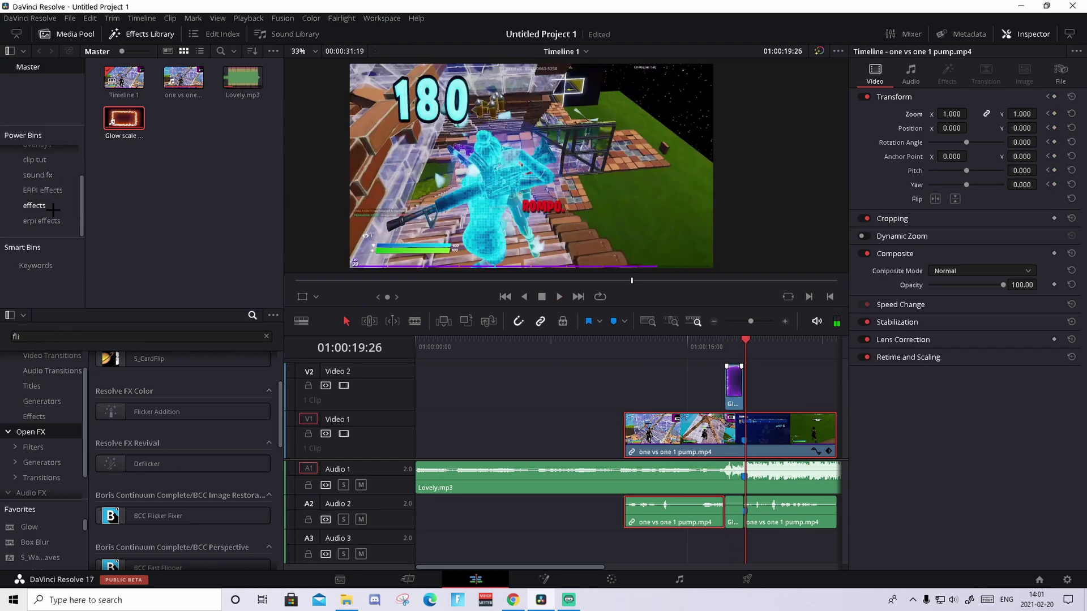
left_click(43, 189)
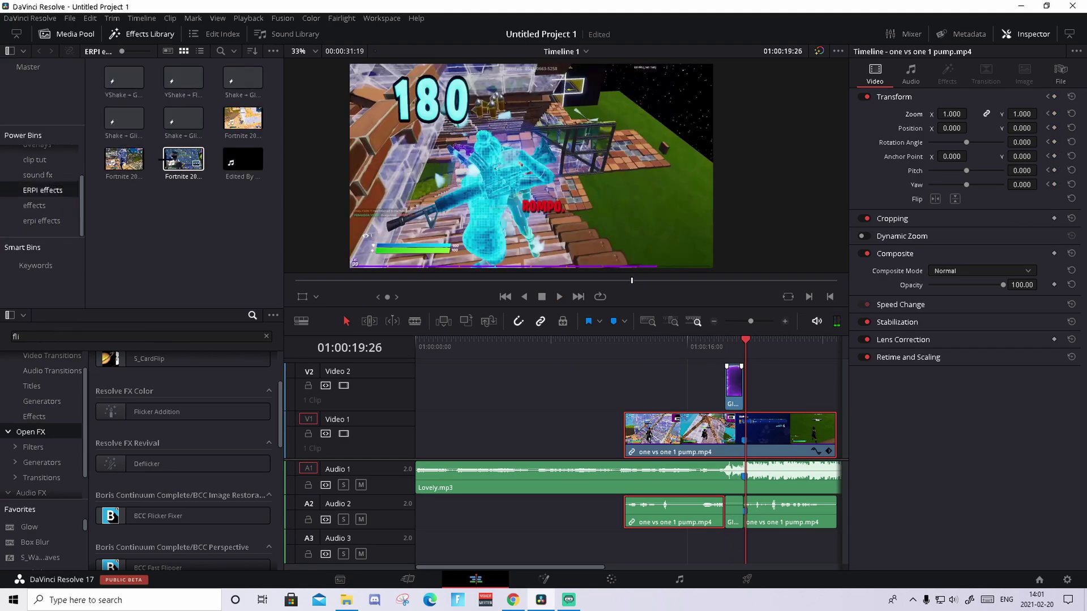
mouse_move(708, 327)
left_mouse_down()
mouse_move(744, 382)
mouse_move(739, 403)
left_mouse_up()
left_click(745, 338)
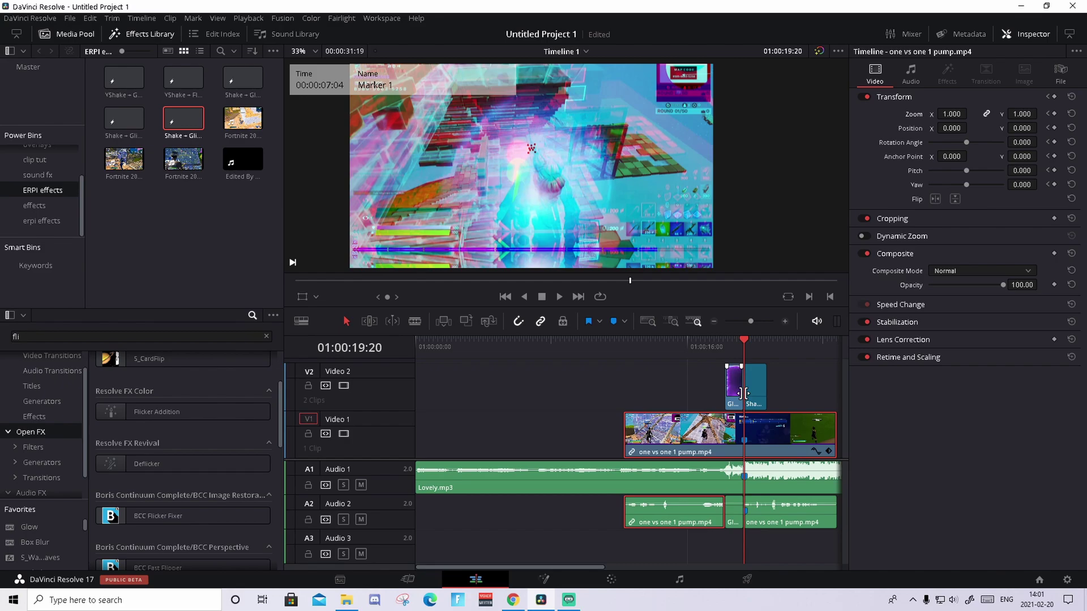
Replay the glow overlay and the shake effect following it, and return to 01:00:18:40
left_click_drag(741, 349, 714, 340)
key("space")
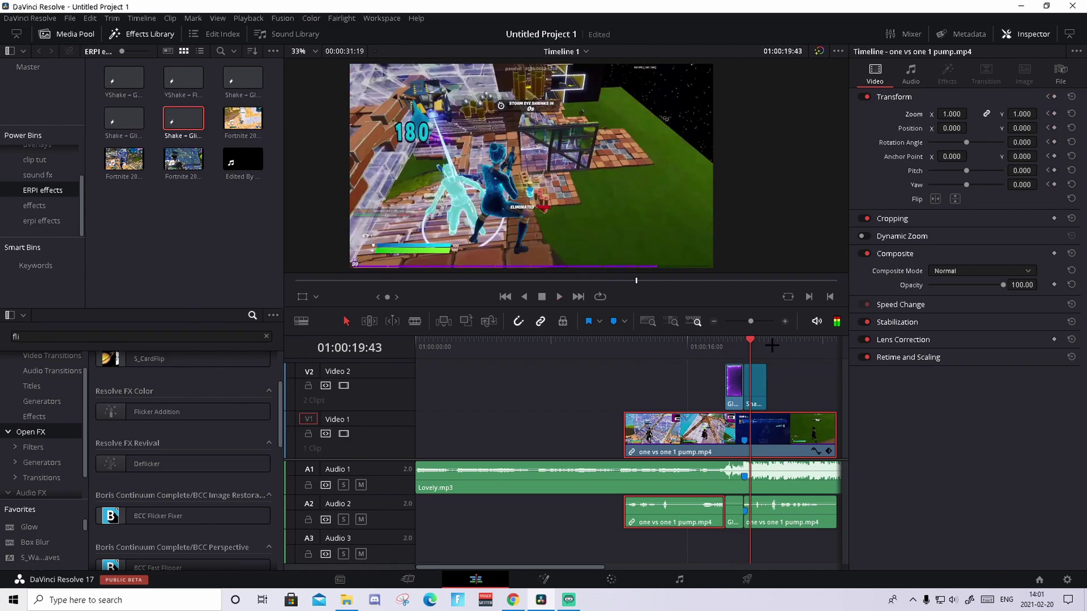
left_click_drag(739, 346, 740, 348)
key("space")
left_click(724, 343)
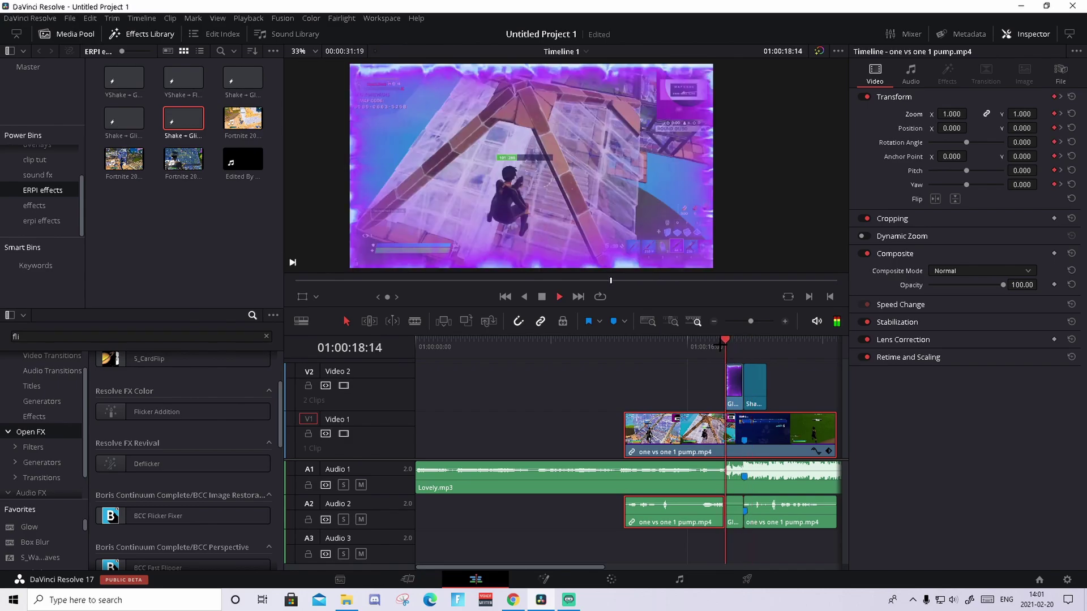
key("space")
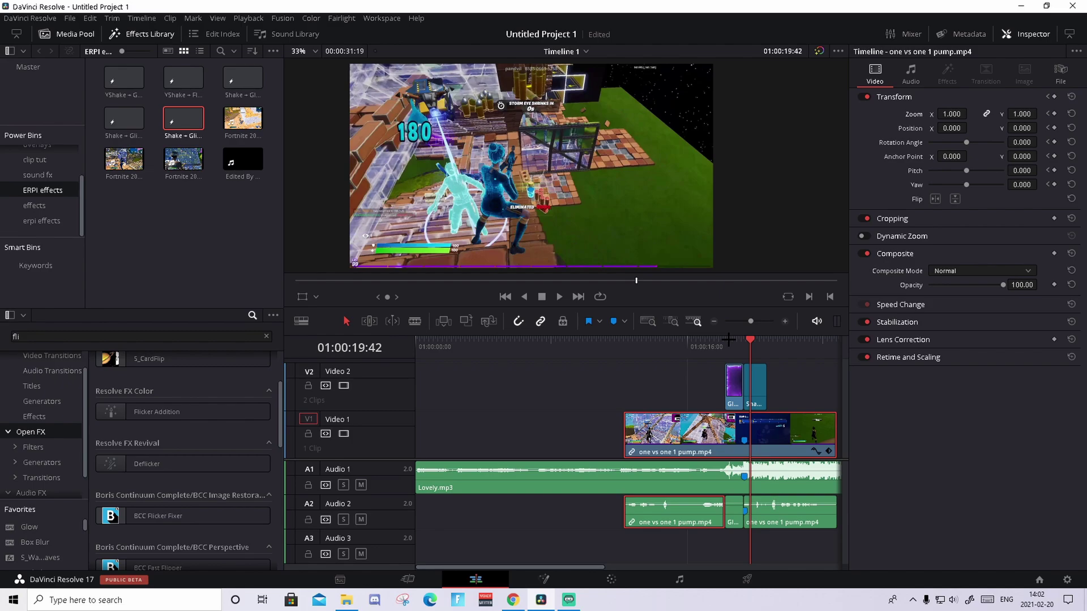
mouse_move(750, 339)
left_mouse_down()
mouse_move(723, 339)
mouse_move(732, 340)
left_mouse_up()
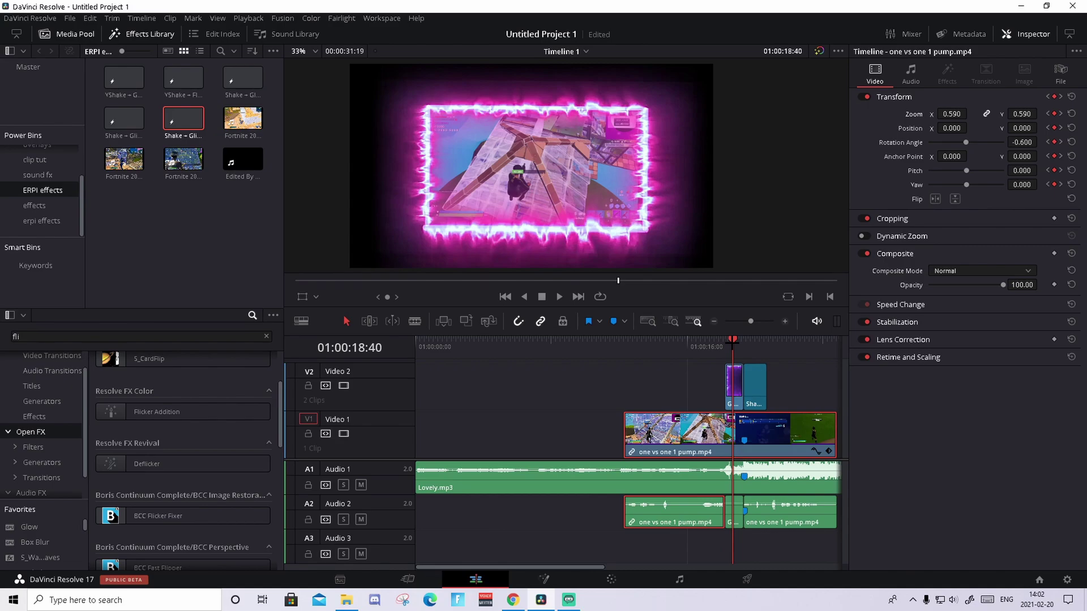